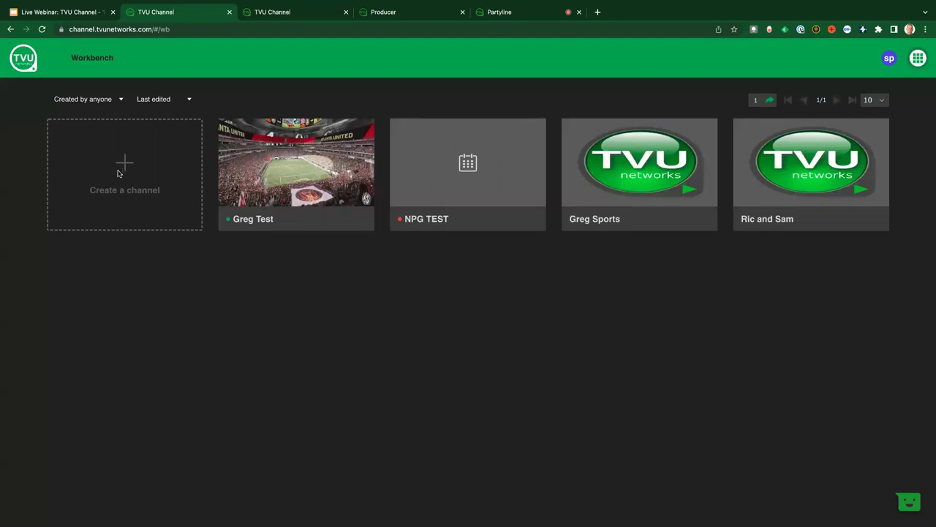
# Start a new channel named TVU Channel Test with the 1080I5994 format
pyautogui.click(123, 167)
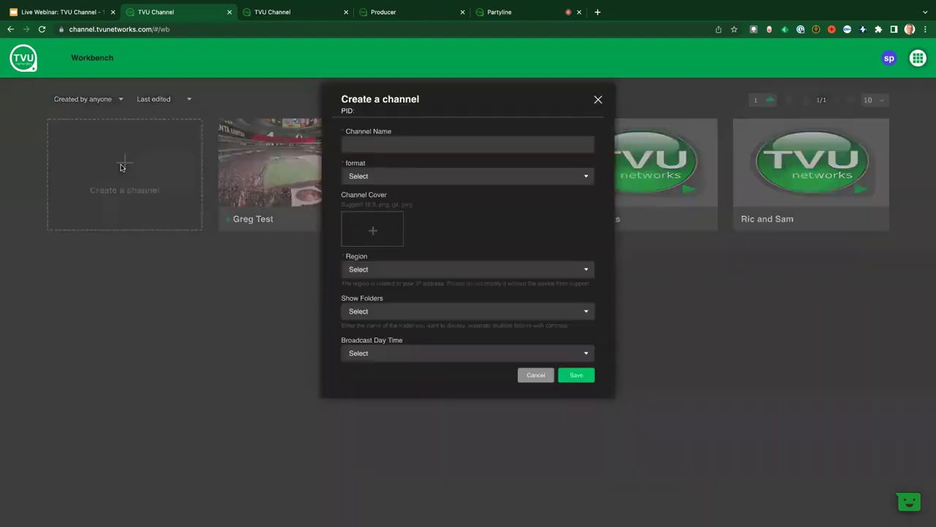
pyautogui.click(357, 142)
pyautogui.write('U Channel Test')
pyautogui.click(357, 177)
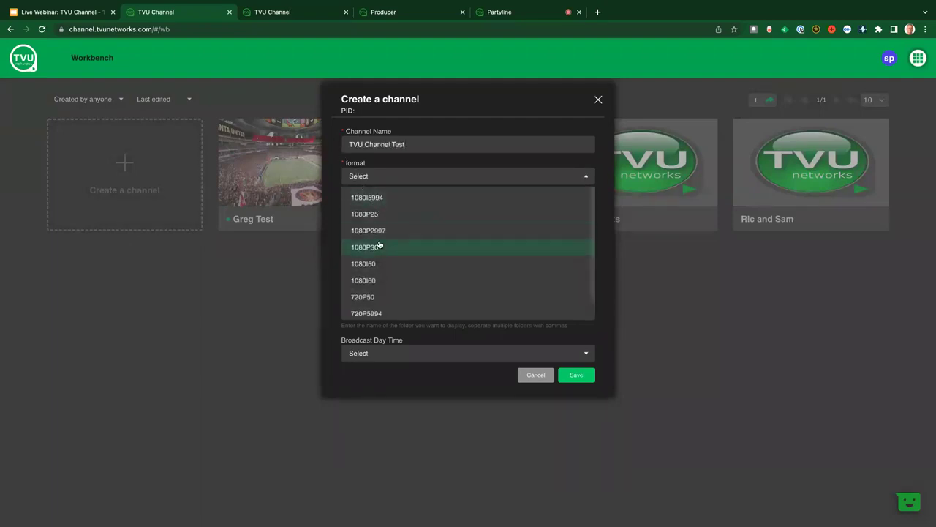
pyautogui.scroll(-1, 386, 209)
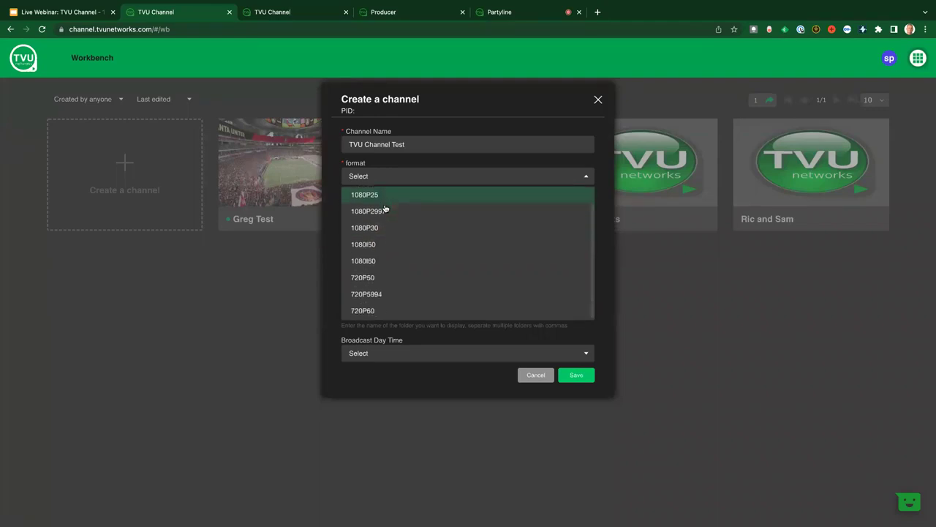
pyautogui.scroll(1, 385, 209)
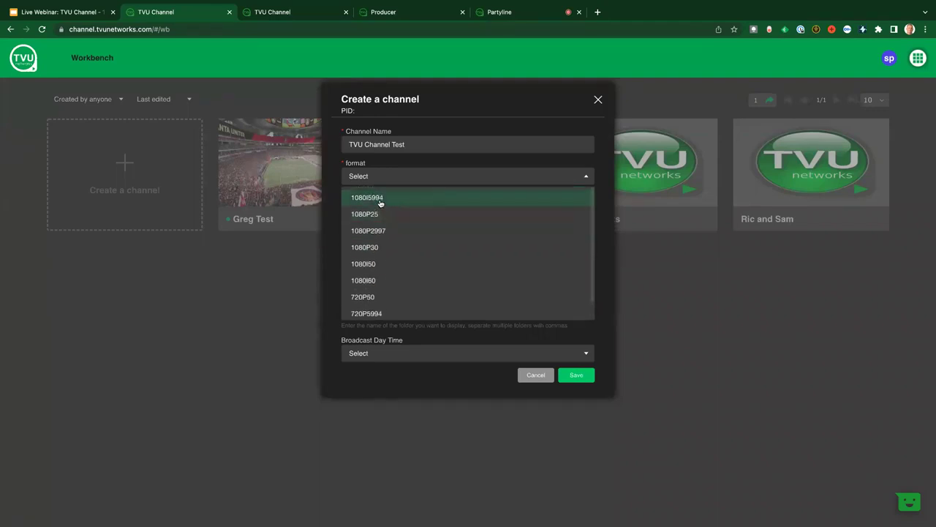
pyautogui.click(379, 198)
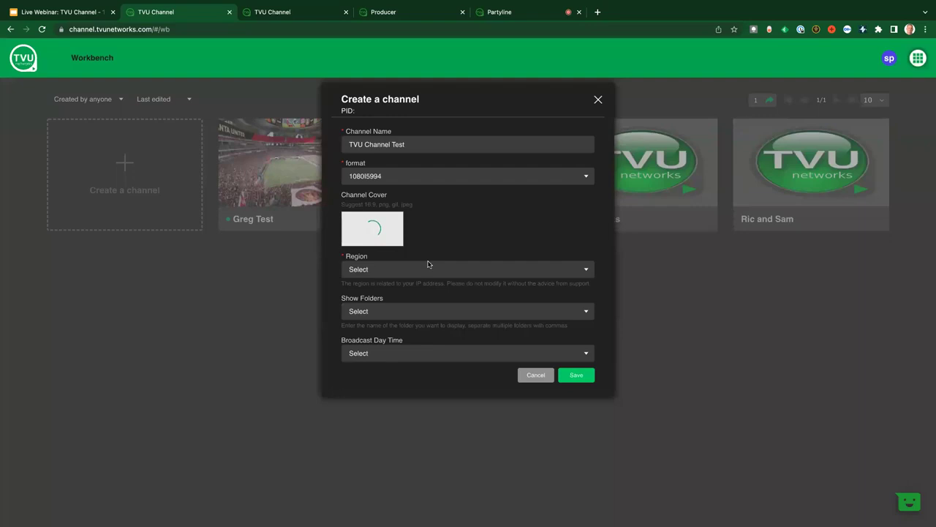
# Set region us-east-1 and a 12:00 AM broadcast day start, then save the channel
pyautogui.click(401, 271)
pyautogui.click(390, 291)
pyautogui.click(366, 311)
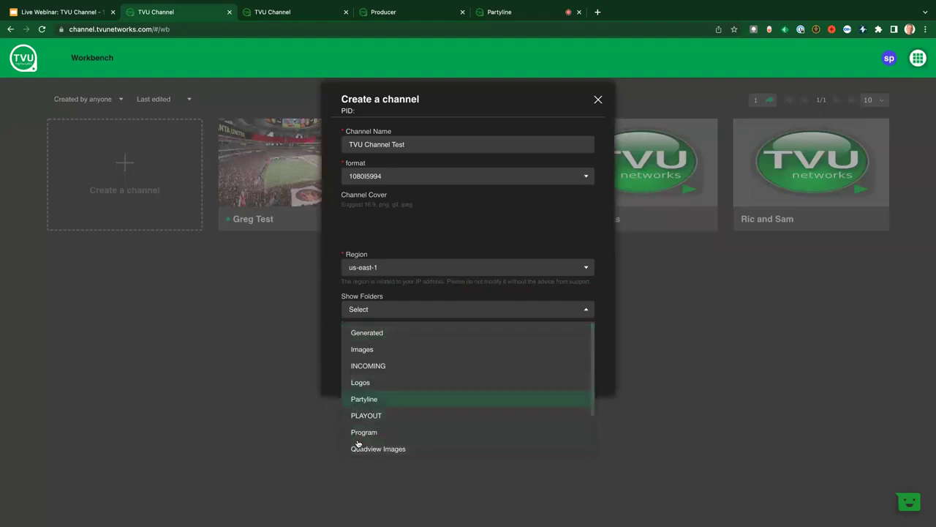
pyautogui.click(335, 339)
pyautogui.click(364, 347)
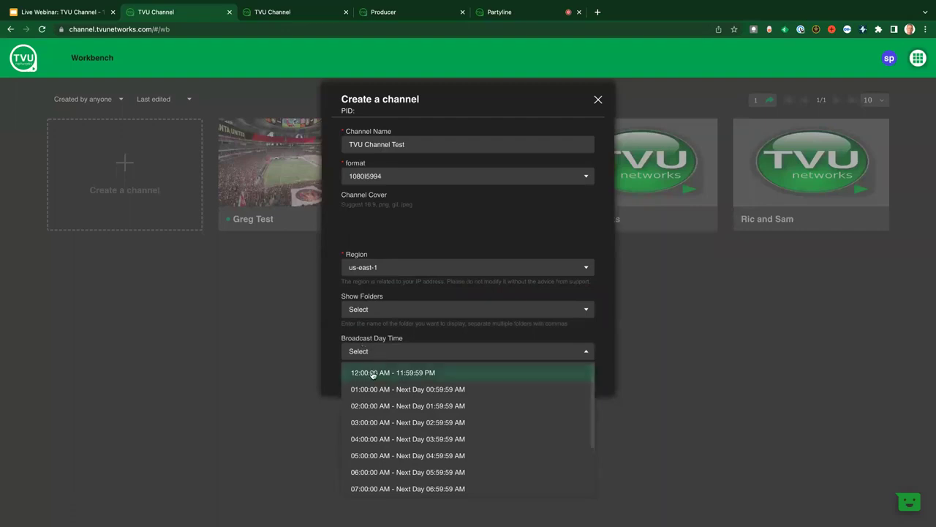
pyautogui.click(373, 375)
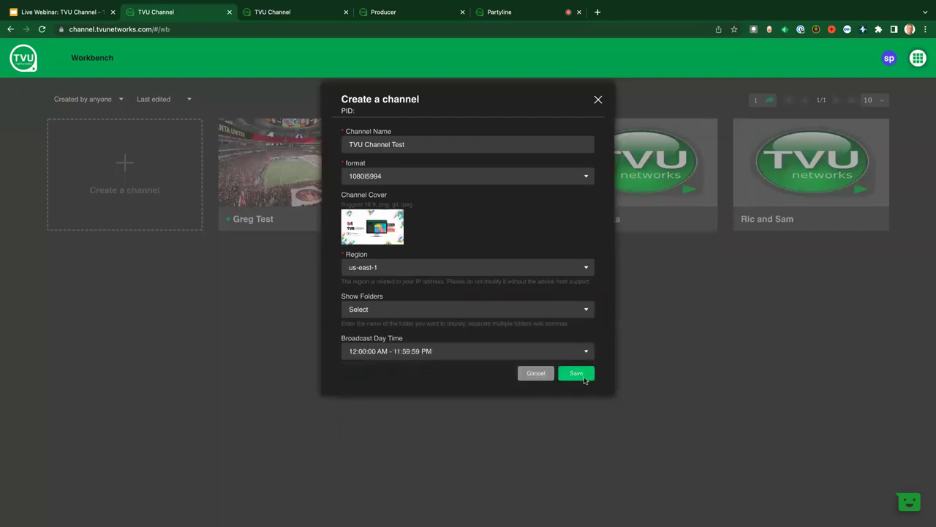
pyautogui.click(585, 377)
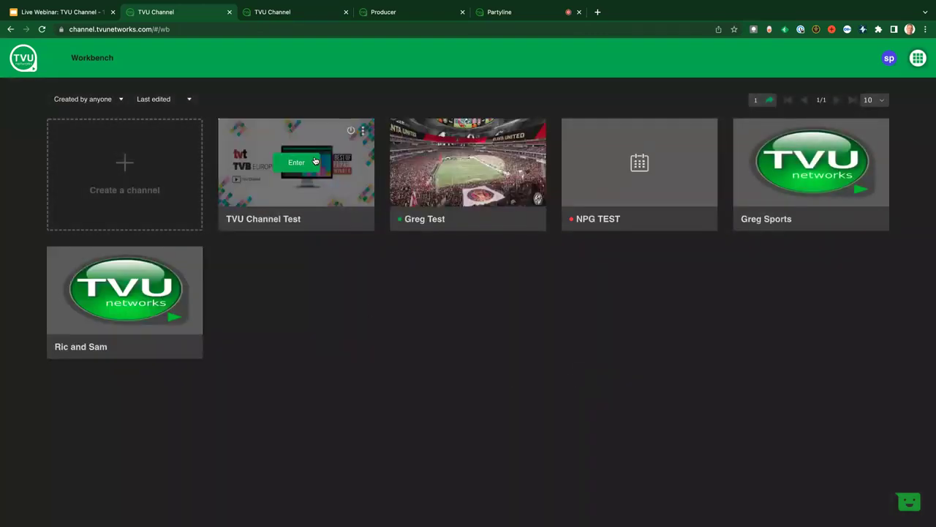
# In TVU Channel Test, schedule Barcelona vs Flamengo.mp4 followed by the Conmebol final video
pyautogui.click(306, 164)
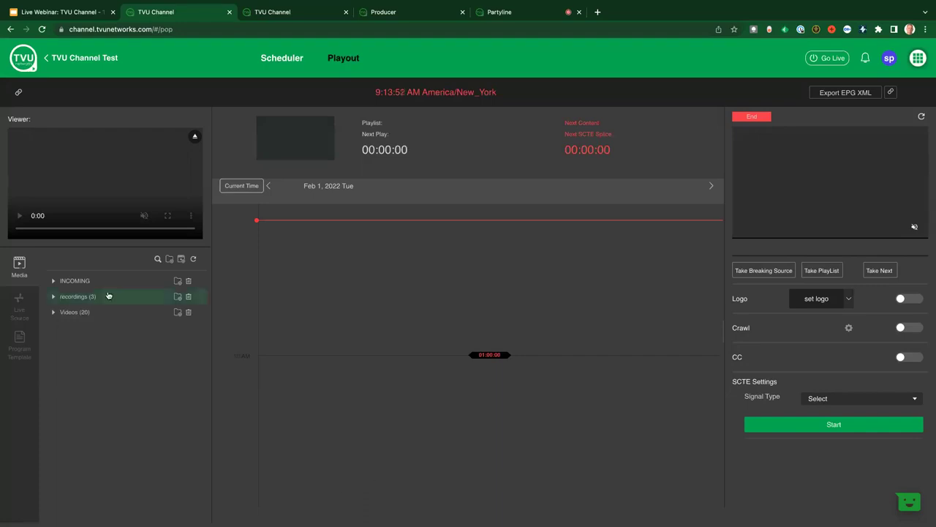
pyautogui.click(54, 312)
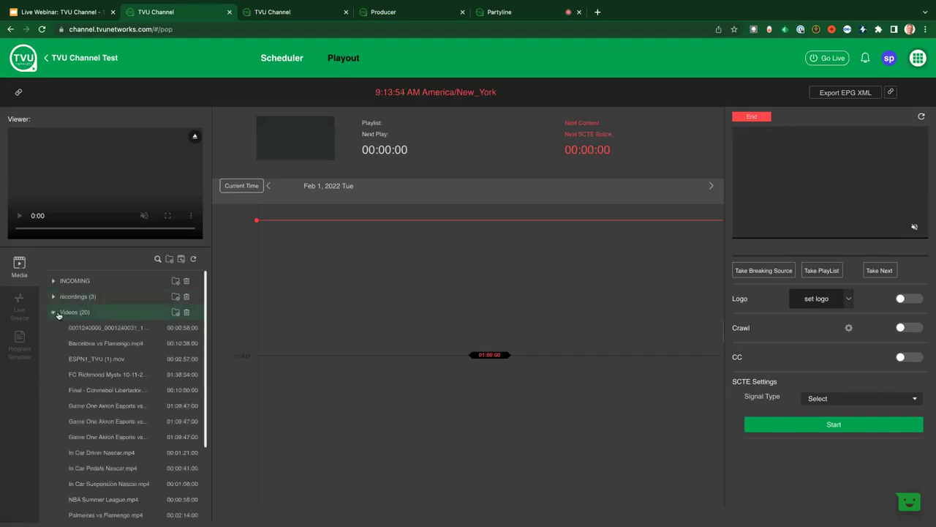
pyautogui.moveTo(103, 347)
pyautogui.mouseDown()
pyautogui.moveTo(316, 379)
pyautogui.moveTo(309, 387)
pyautogui.mouseUp()
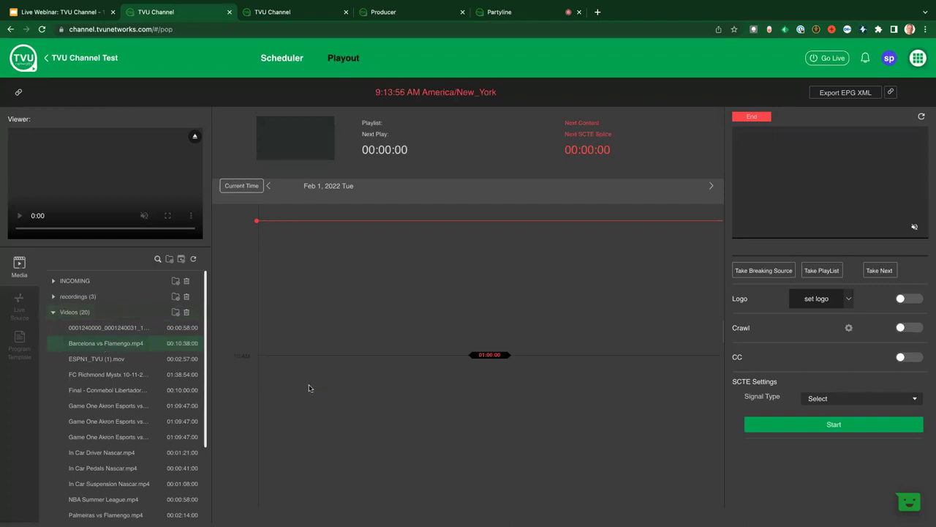
pyautogui.click(110, 390)
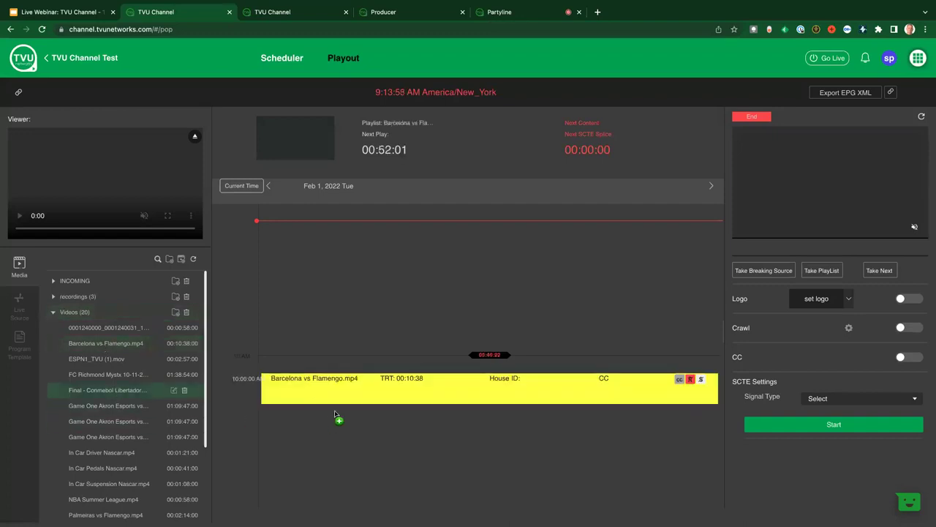
pyautogui.moveTo(330, 413); pyautogui.dragTo(327, 415)
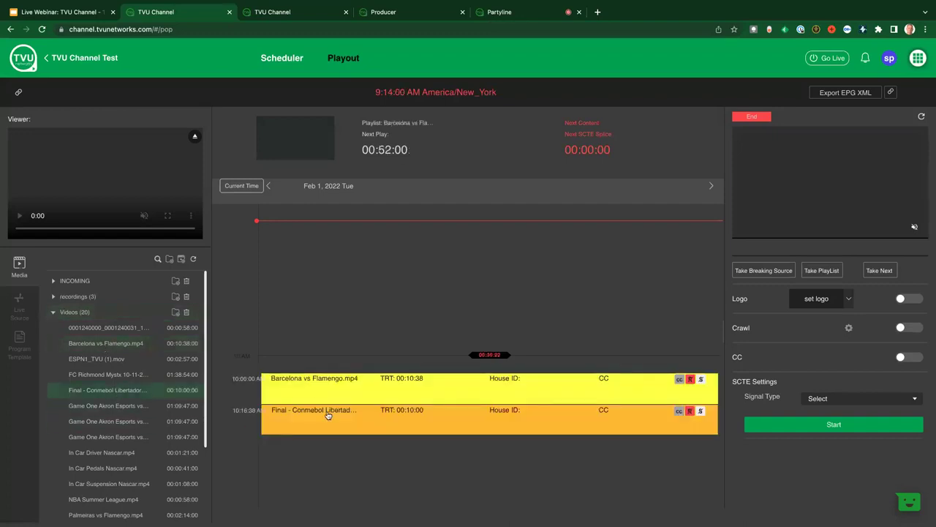
# Browse the live sources, expanding and collapsing the TVU Anywhere group
pyautogui.click(20, 304)
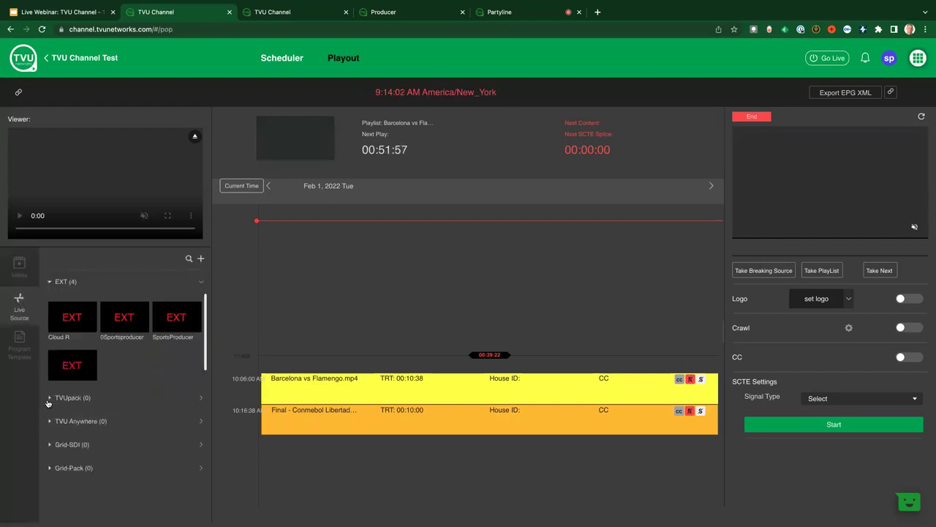
pyautogui.click(47, 423)
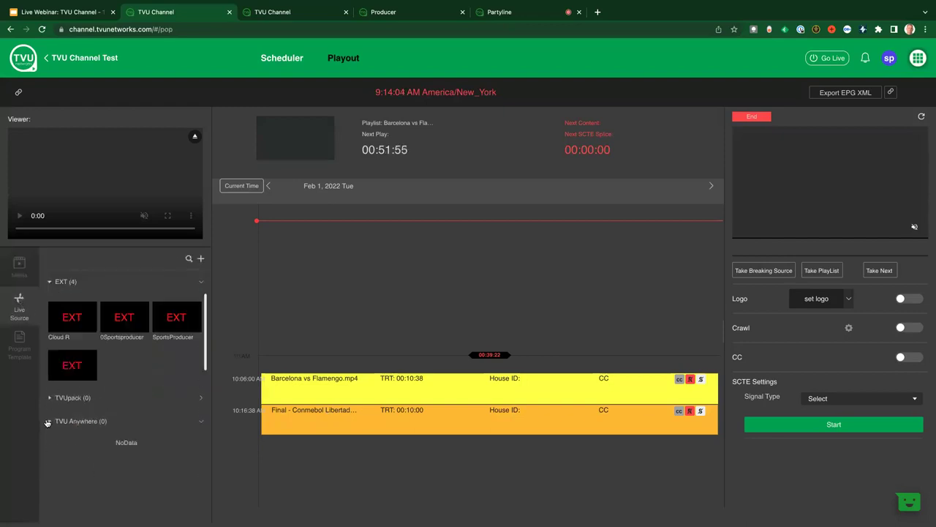
pyautogui.click(47, 423)
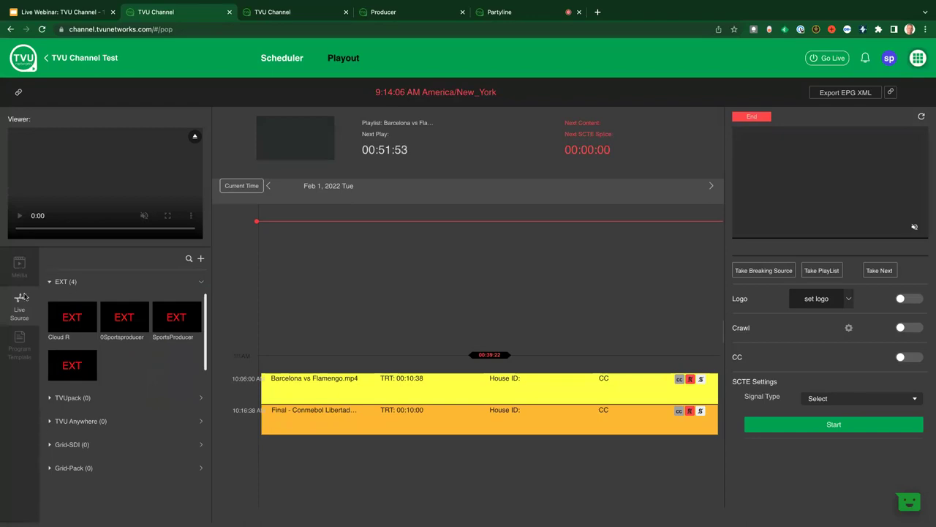
# Back in the media library Videos folder, preview FC Richmond Mystx 10-11-21-WAGS.mp4
pyautogui.click(19, 265)
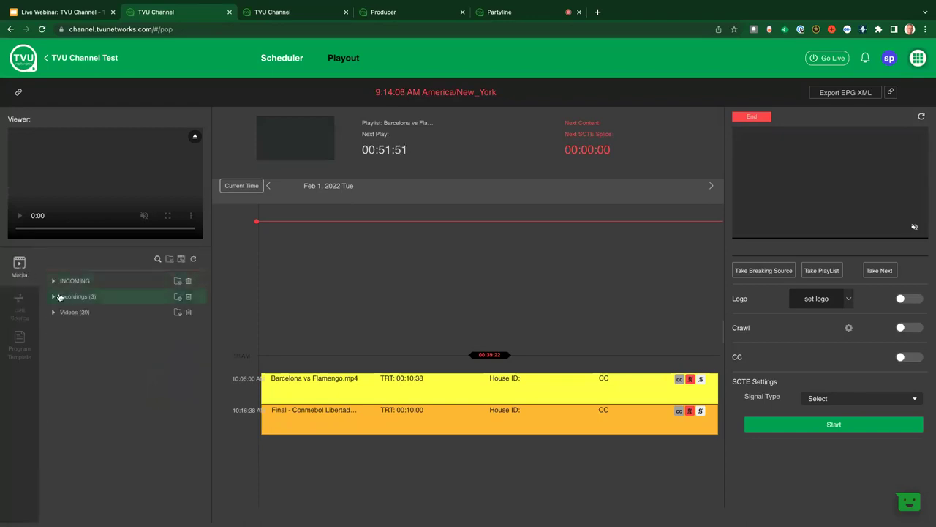
pyautogui.click(53, 296)
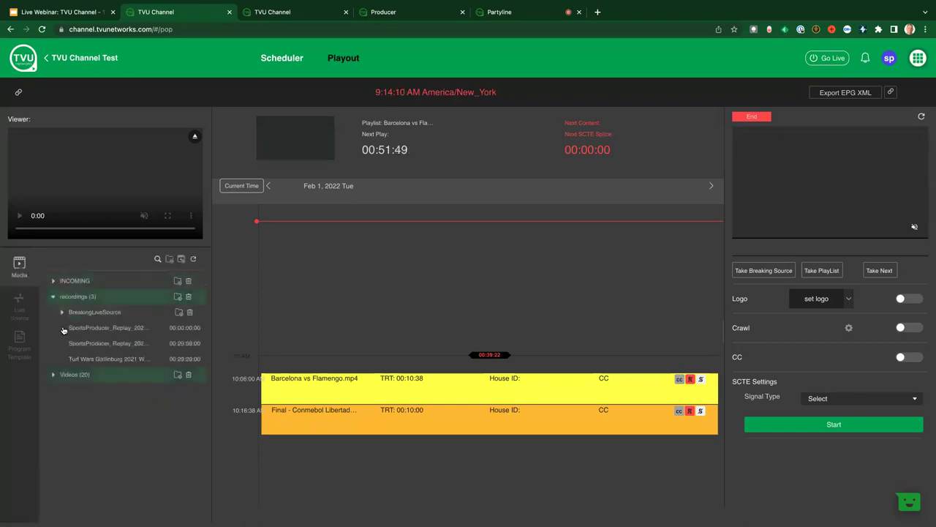
pyautogui.click(52, 374)
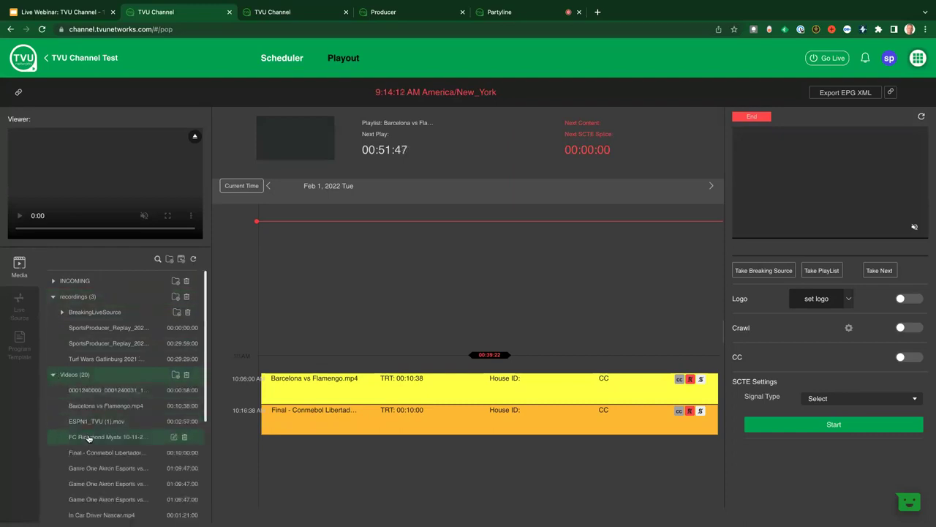
pyautogui.click(88, 438)
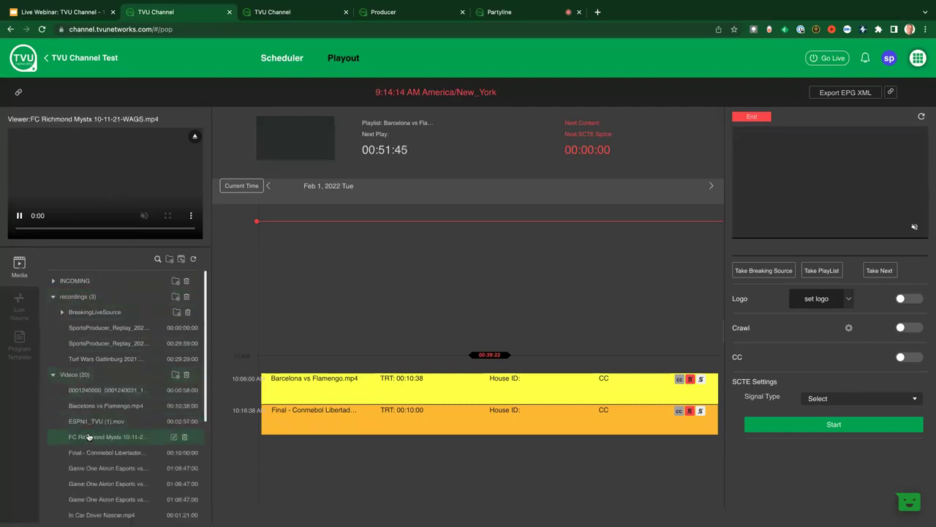
# Schedule FC Richmond Mystx 10-11-21-WAGS.mp4 third, starting at 10:26:38, and check the player's extra options
pyautogui.moveTo(88, 436)
pyautogui.mouseDown()
pyautogui.moveTo(380, 450)
pyautogui.moveTo(361, 449)
pyautogui.mouseUp()
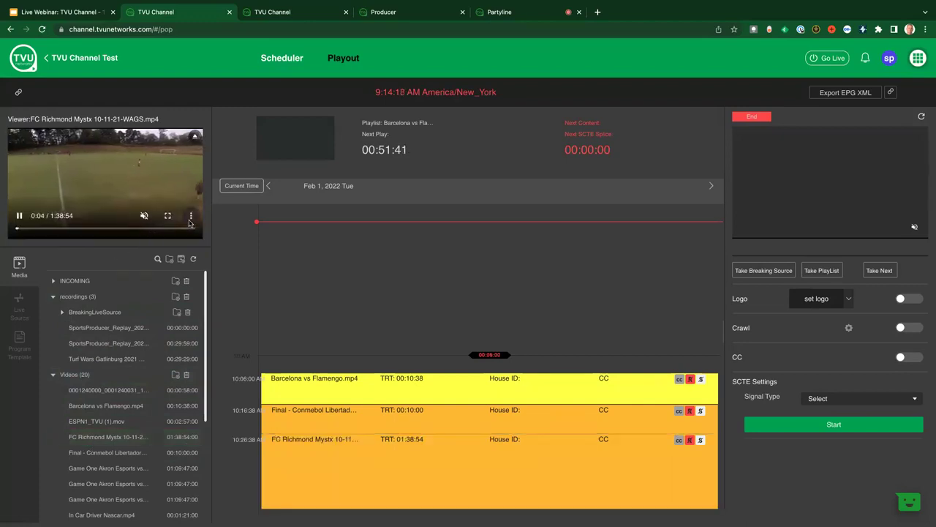
pyautogui.click(190, 223)
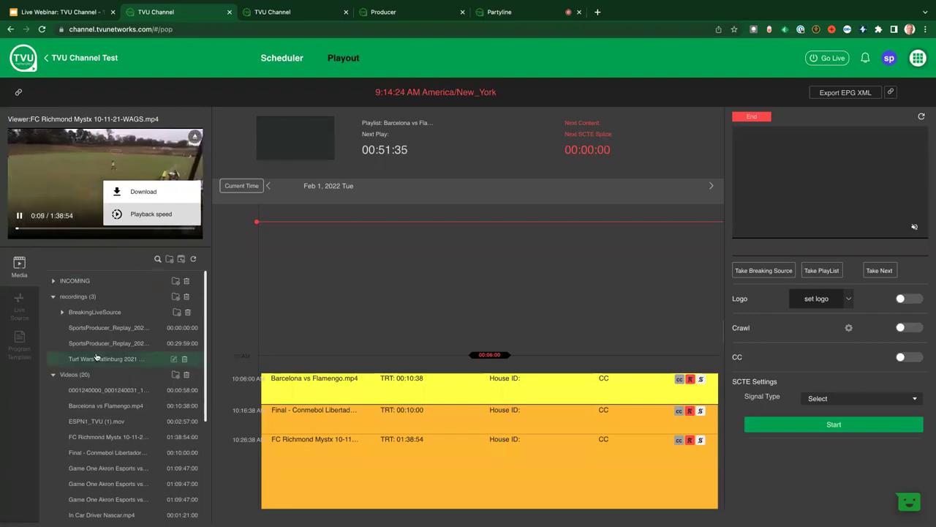
pyautogui.click(64, 216)
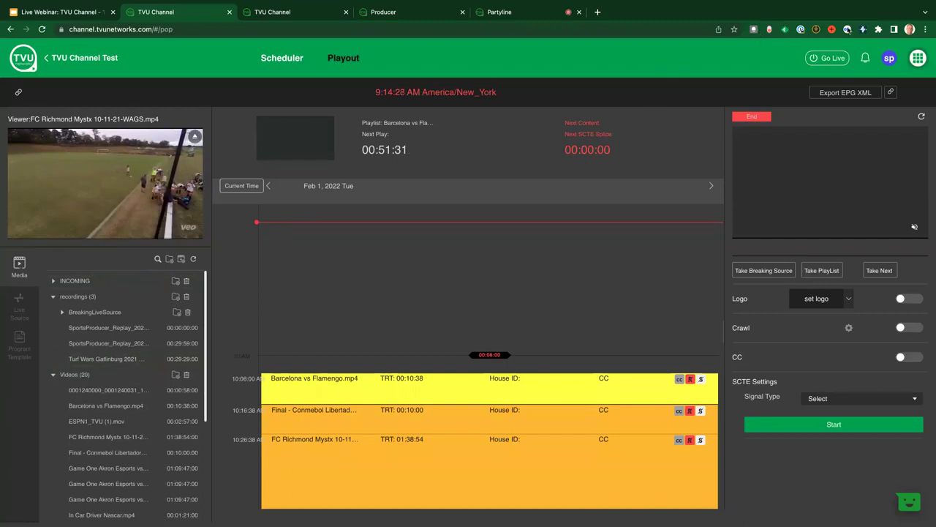
# From the go-live destinations, view the platforms available for importing social media accounts, then close the binding dialog
pyautogui.click(822, 58)
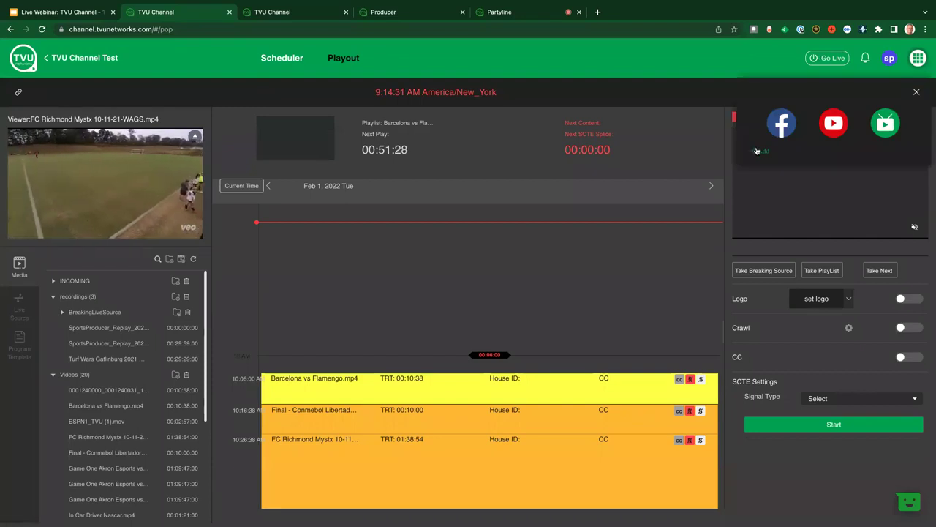
pyautogui.click(757, 151)
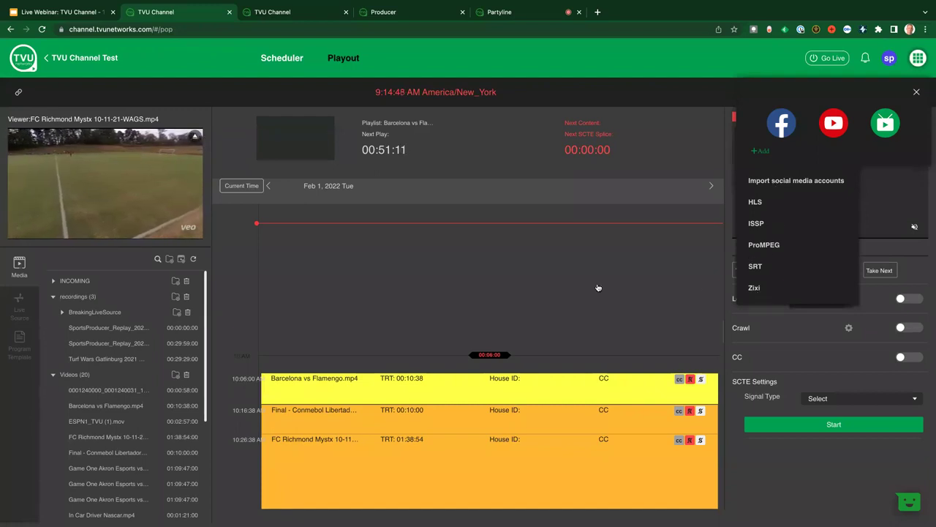
pyautogui.click(757, 180)
pyautogui.click(606, 233)
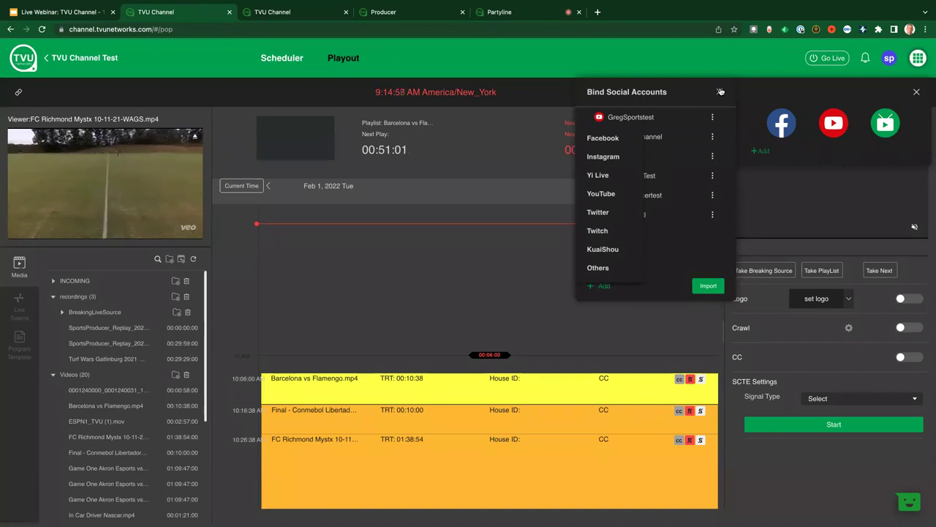
pyautogui.click(810, 125)
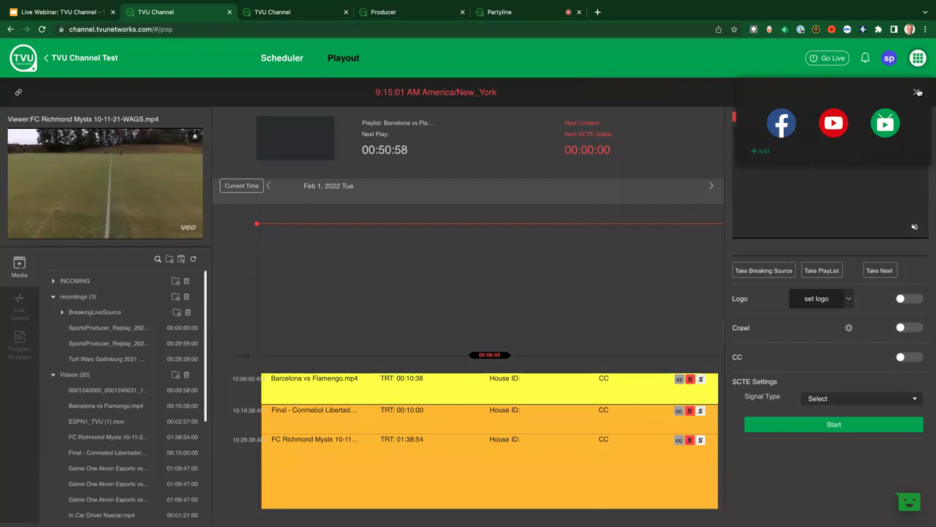
# Close the social destinations panel and return to the Workbench channel list in the other tab
pyautogui.click(916, 96)
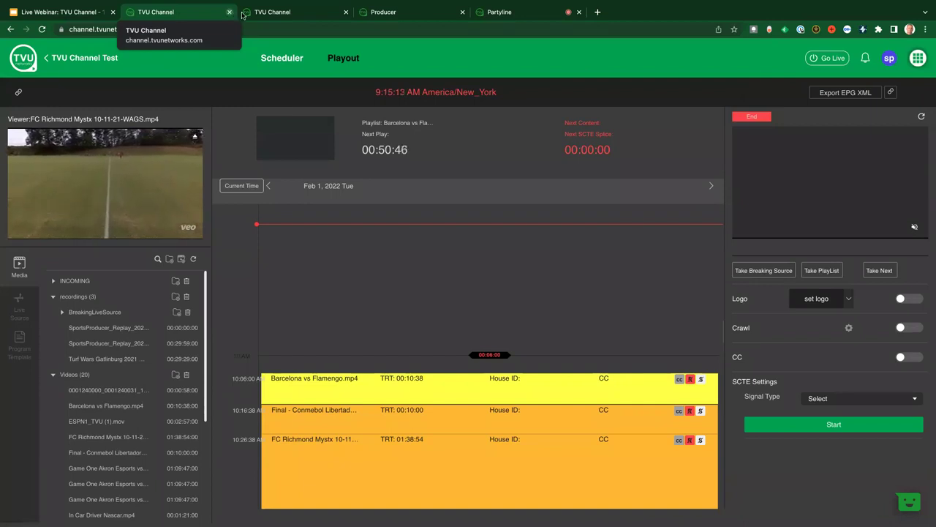
pyautogui.hotkey('ctrl', 'Tab')
pyautogui.click(49, 58)
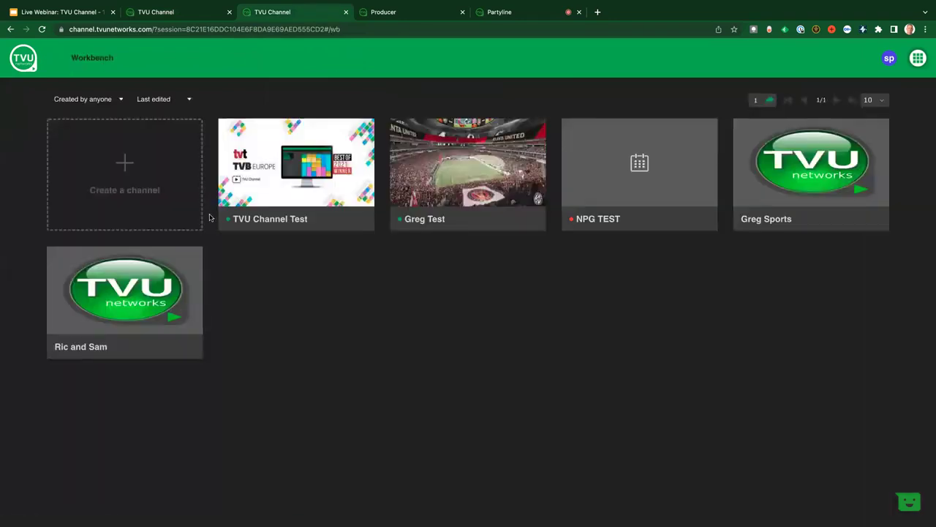
pyautogui.moveTo(229, 225)
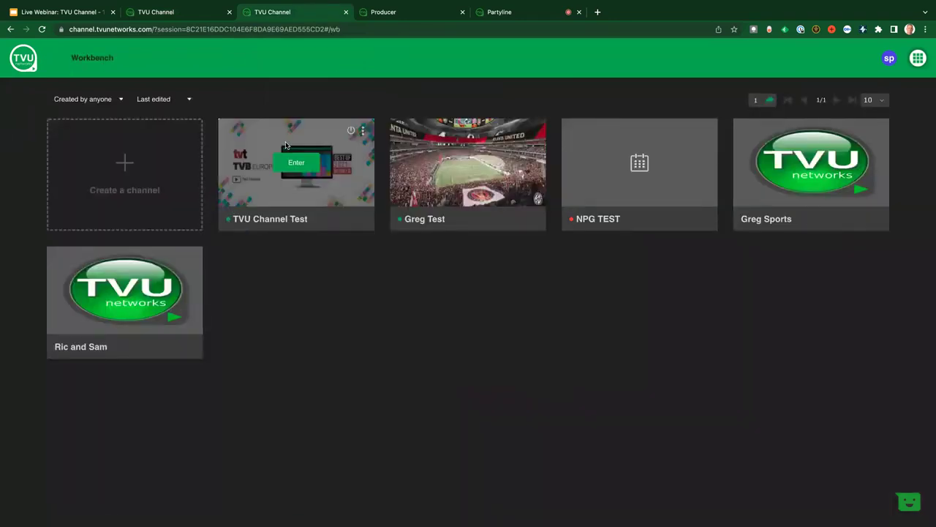
pyautogui.moveTo(399, 223)
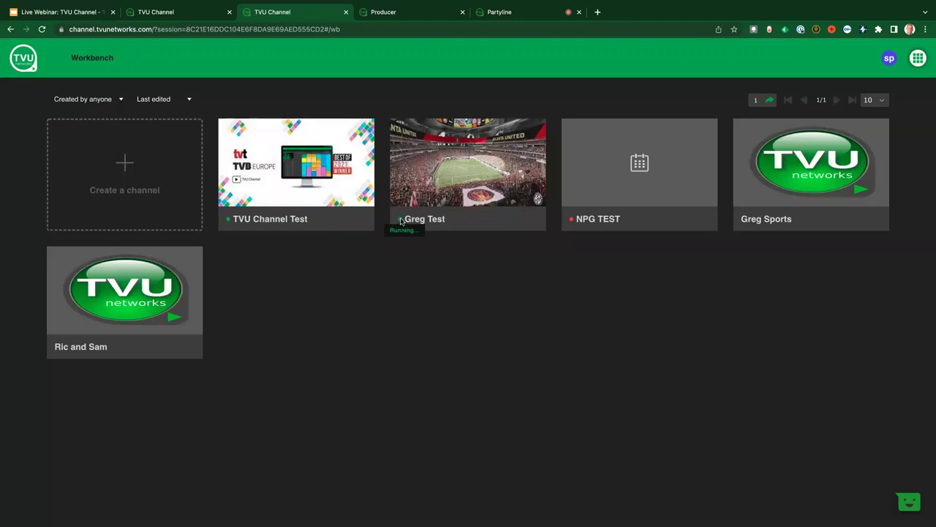
# Enter the Greg Test channel from its Workbench card
pyautogui.click(472, 163)
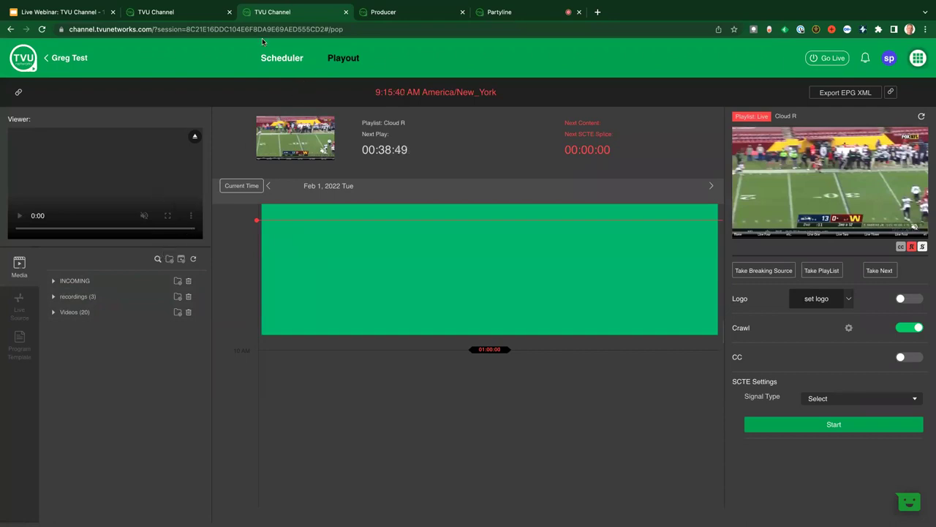
# In the TVU Producer Sports Demo studio, show the On air output destinations
pyautogui.moveTo(442, 3)
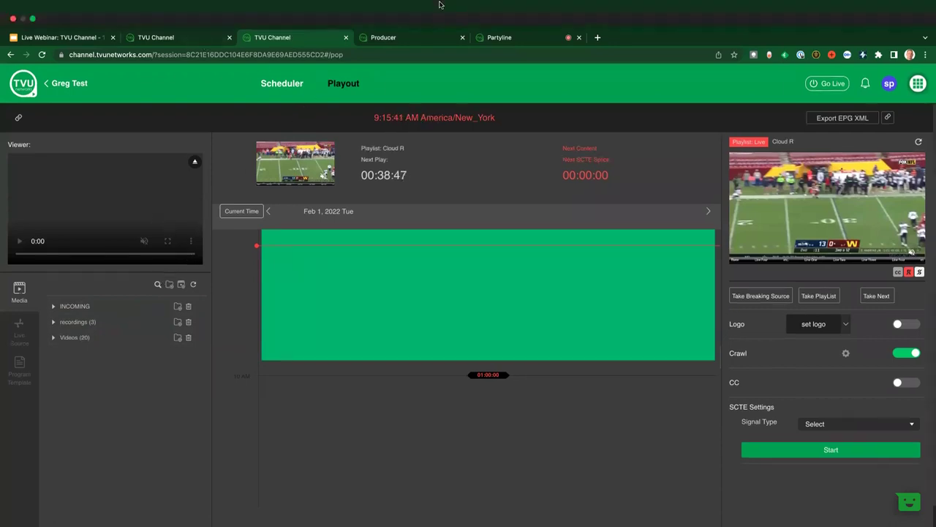
pyautogui.click(378, 37)
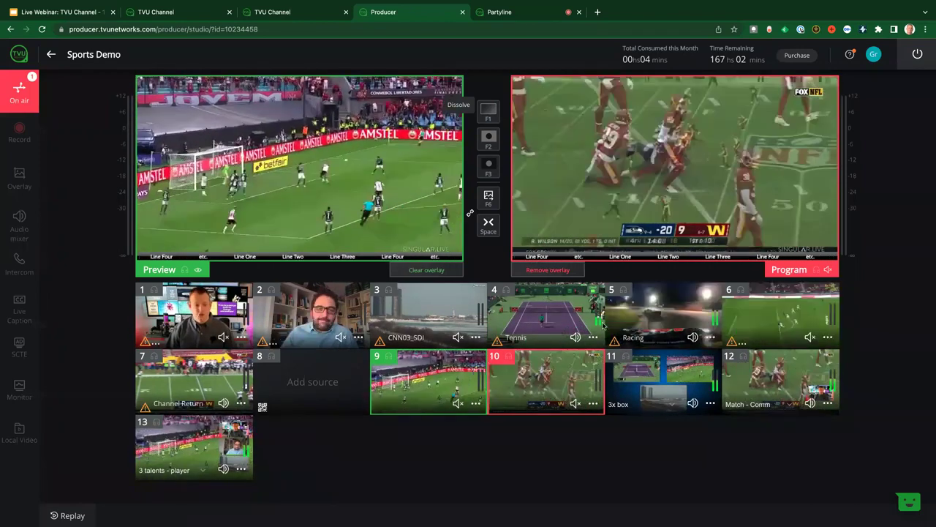
pyautogui.click(22, 88)
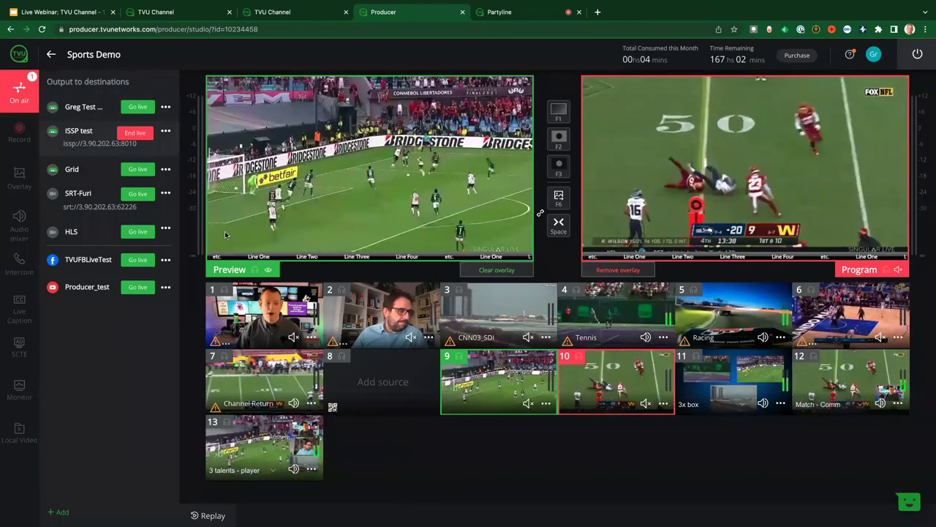
# Back on Greg Test in TVU Channel, list live sources with TVU Anywhere expanded
pyautogui.hotkey('ctrl', '3')
pyautogui.click(19, 309)
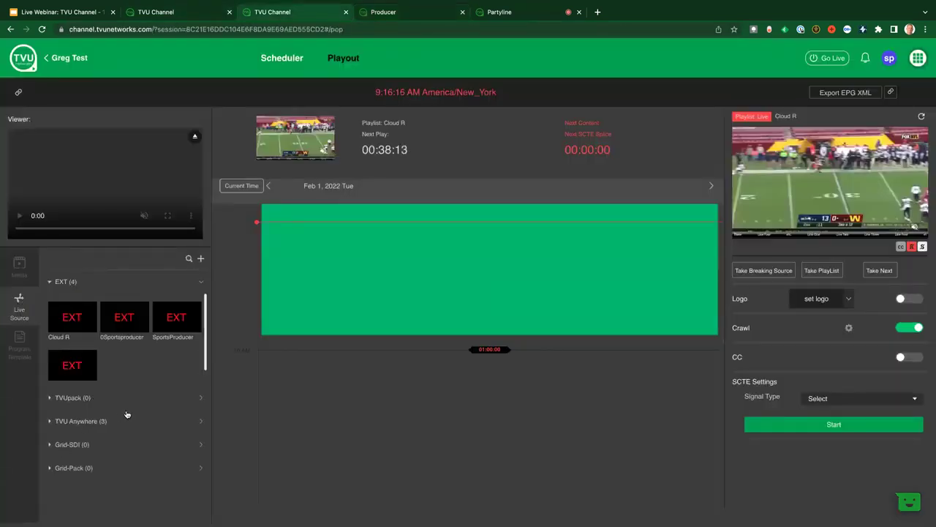
pyautogui.click(55, 420)
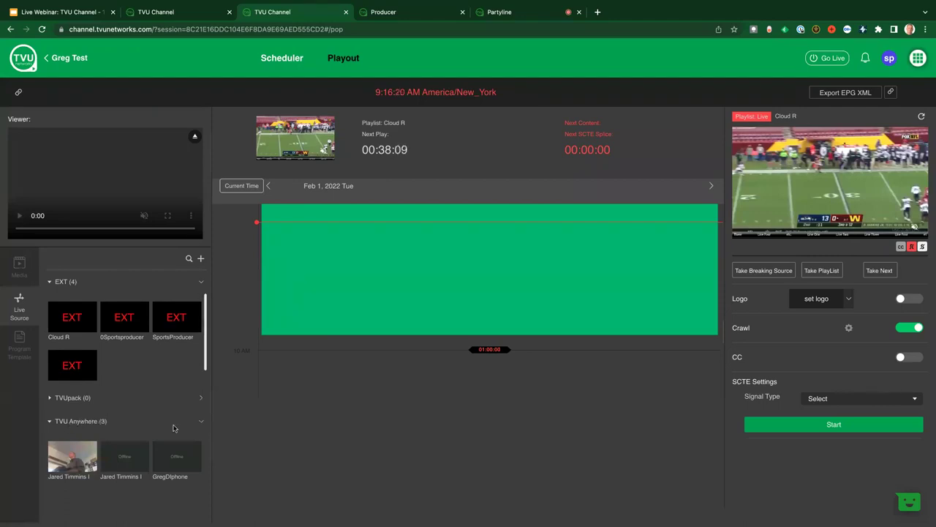
# Preview the EXT IP Source and TVU Anywhere add-source dialogs, closing each without adding
pyautogui.click(202, 260)
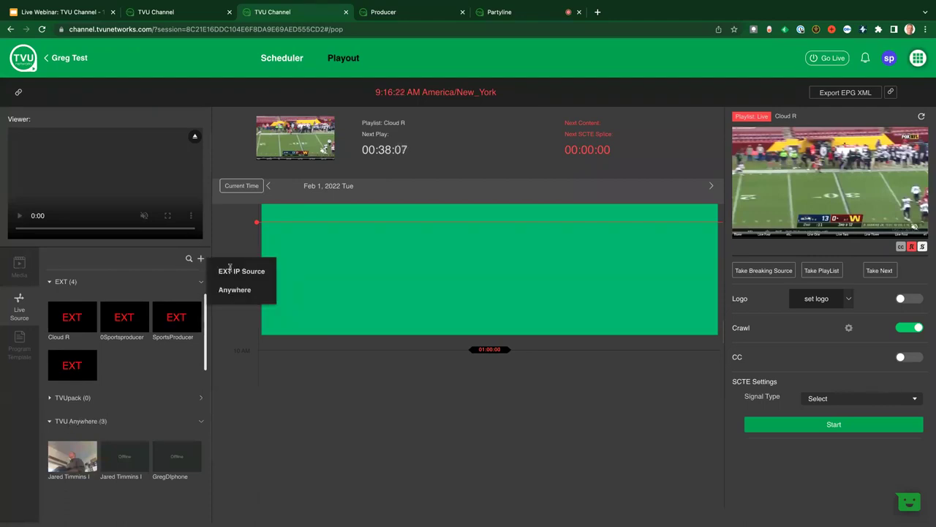
pyautogui.click(230, 269)
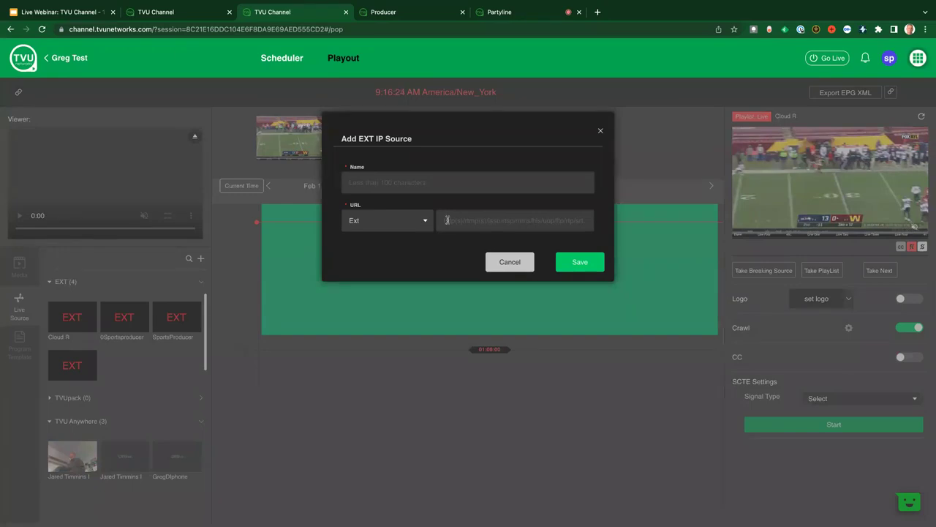
pyautogui.click(600, 131)
pyautogui.click(201, 260)
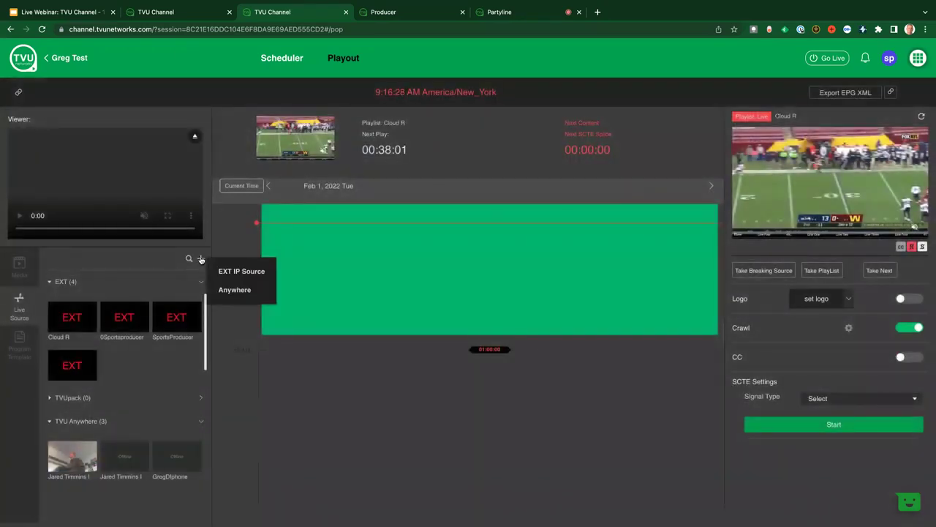
pyautogui.click(227, 289)
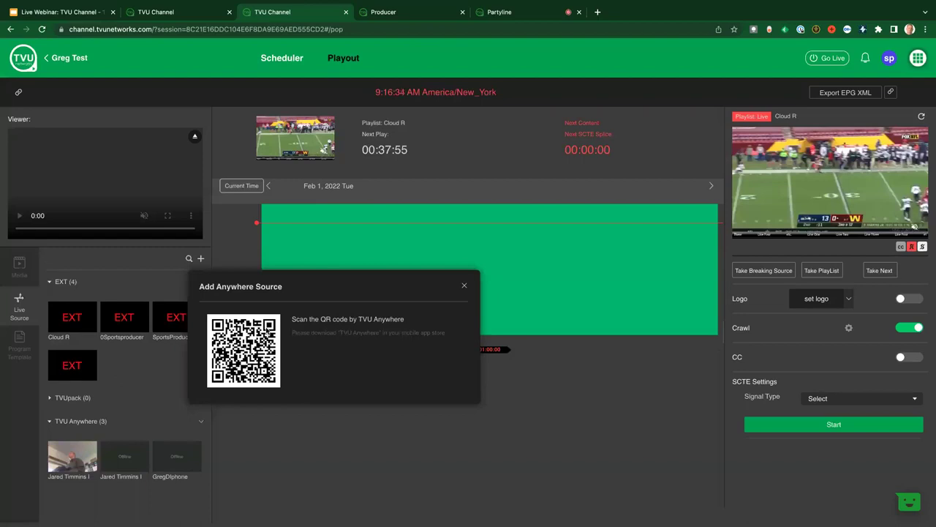
pyautogui.moveTo(182, 459)
pyautogui.click(465, 286)
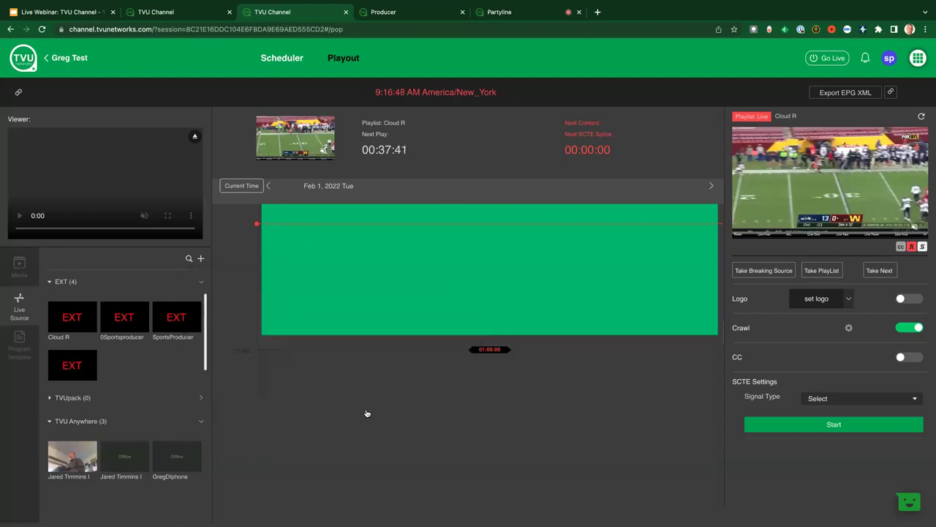
# Take the first TVU Anywhere camera as a breaking source, then return to the Cloud R playlist
pyautogui.click(62, 463)
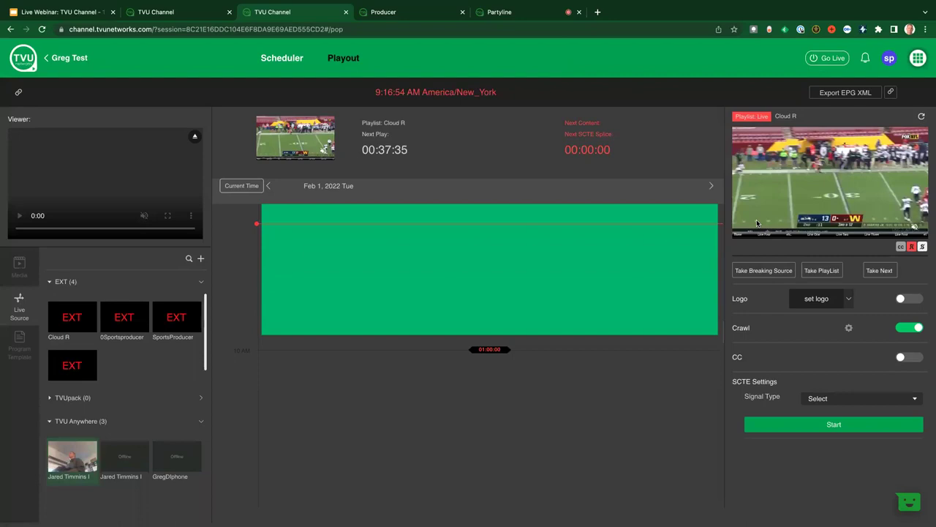
pyautogui.click(764, 270)
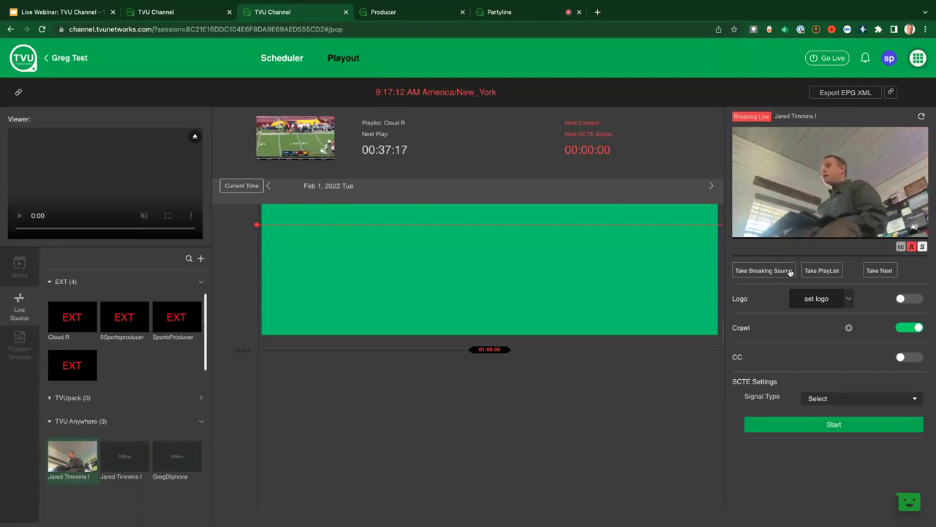
pyautogui.click(821, 270)
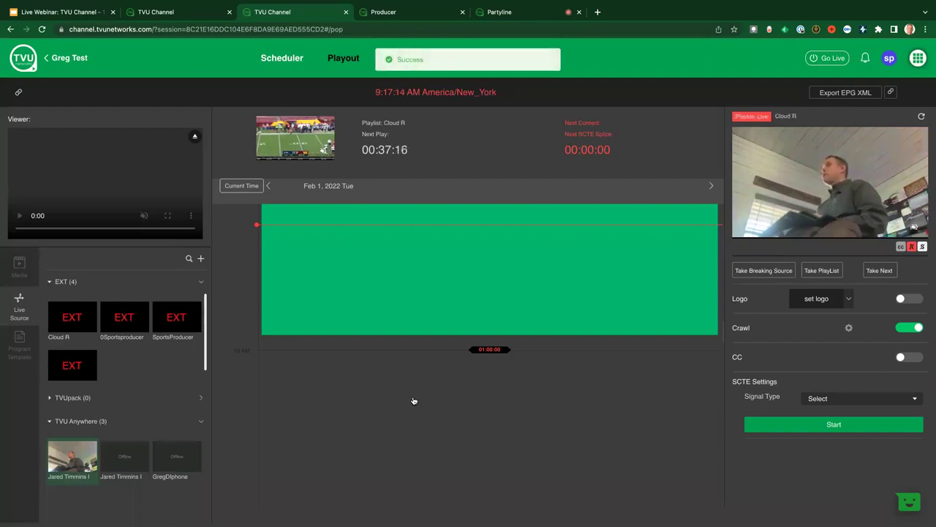
# Add FC Richmond Mystx to the Greg Test timeline, play it next, and view the weekly schedule
pyautogui.click(20, 275)
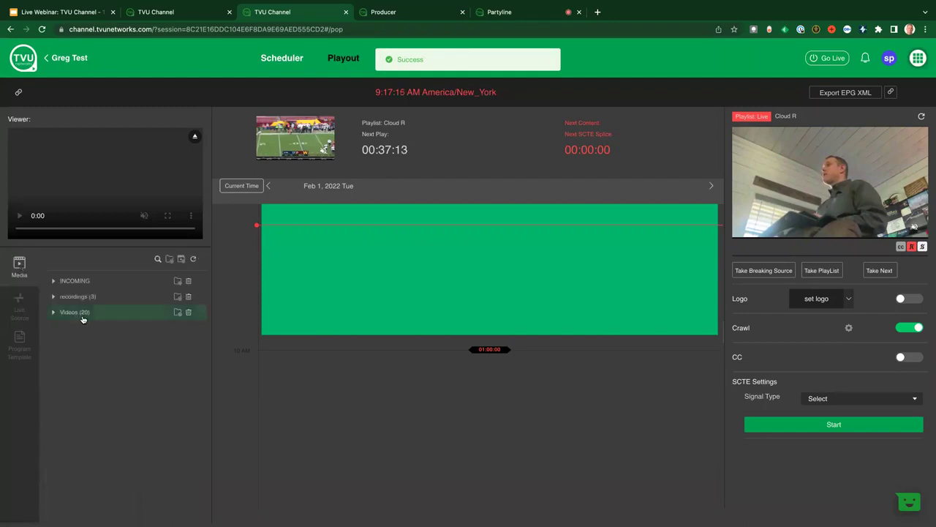
pyautogui.click(64, 313)
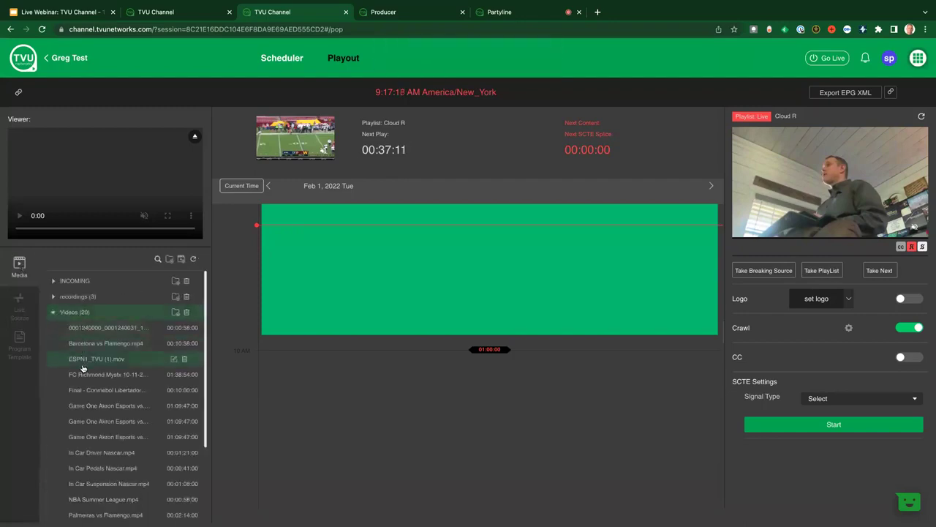
pyautogui.moveTo(80, 374)
pyautogui.mouseDown()
pyautogui.moveTo(399, 348)
pyautogui.moveTo(389, 340)
pyautogui.mouseUp()
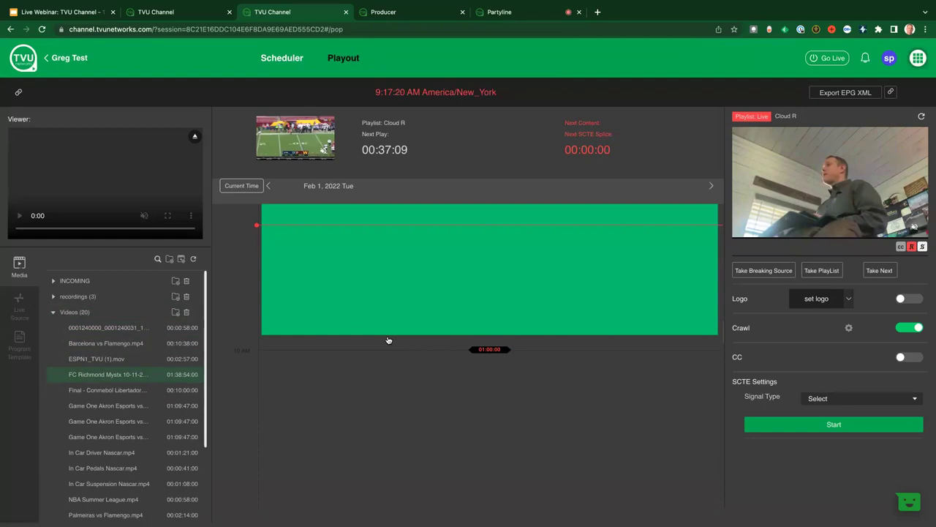
pyautogui.click(871, 276)
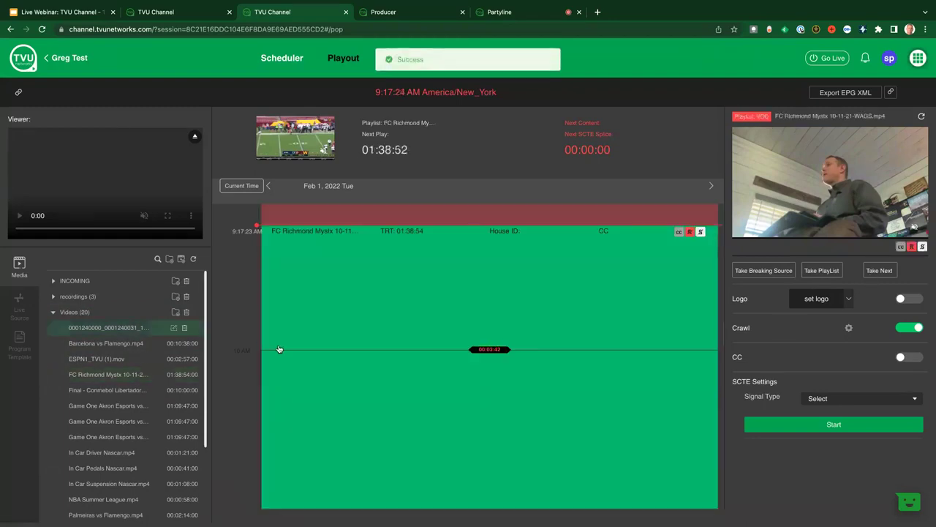
pyautogui.click(278, 58)
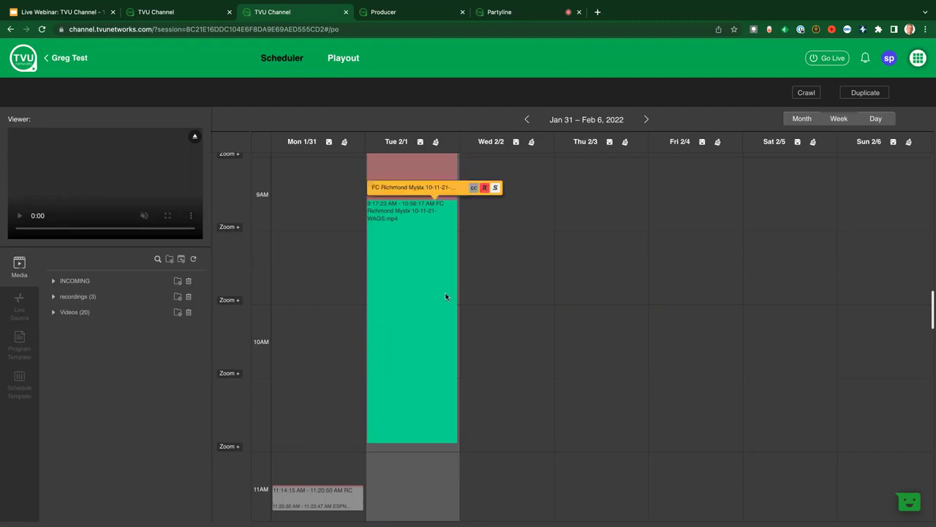
# Preview two Videos clips, then book a TVU Anywhere live source Tuesday 11:00–11:30 AM
pyautogui.click(52, 312)
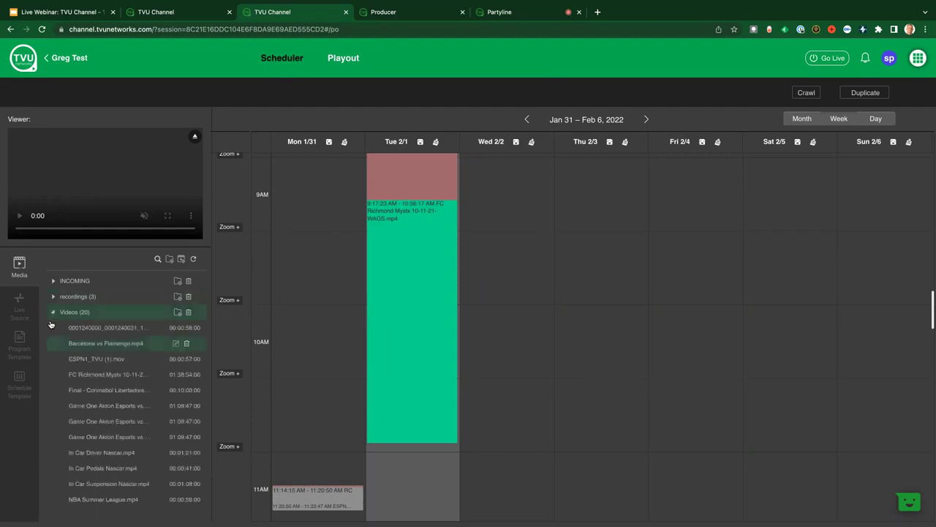
pyautogui.click(77, 375)
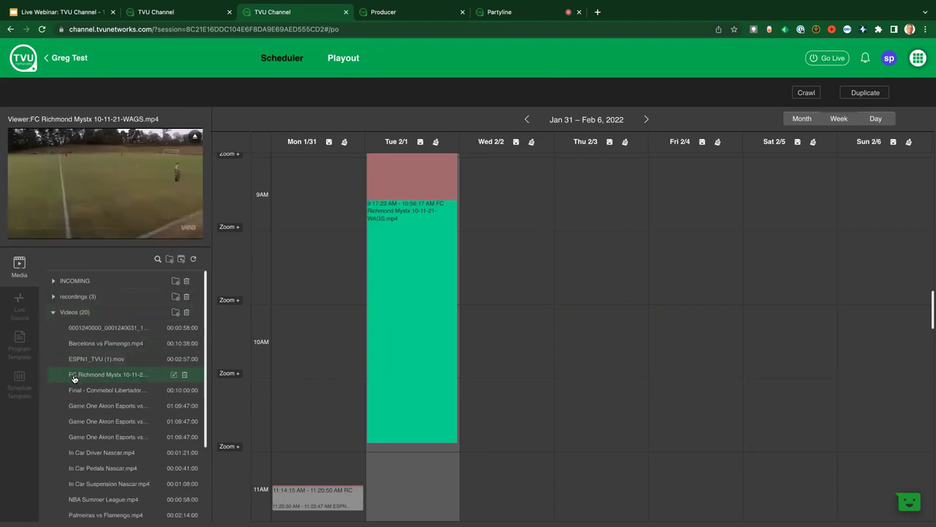
pyautogui.click(74, 390)
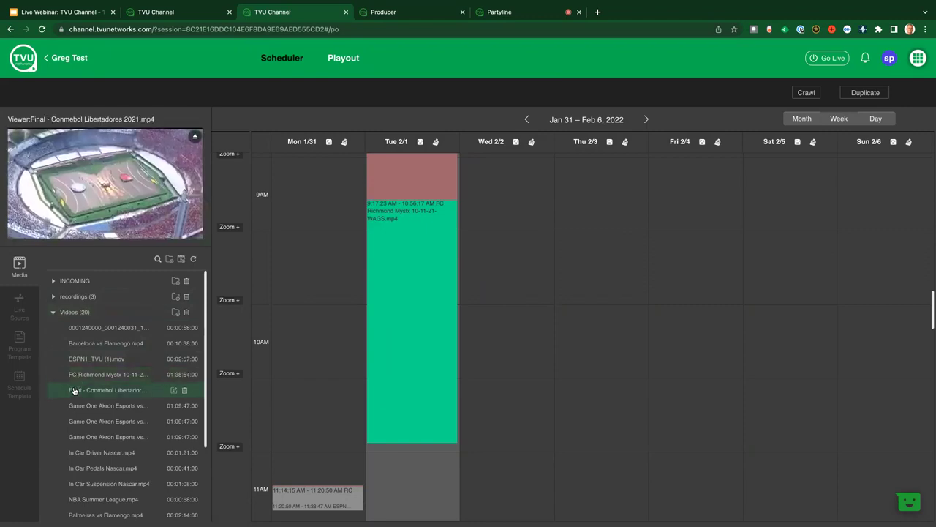
pyautogui.click(19, 301)
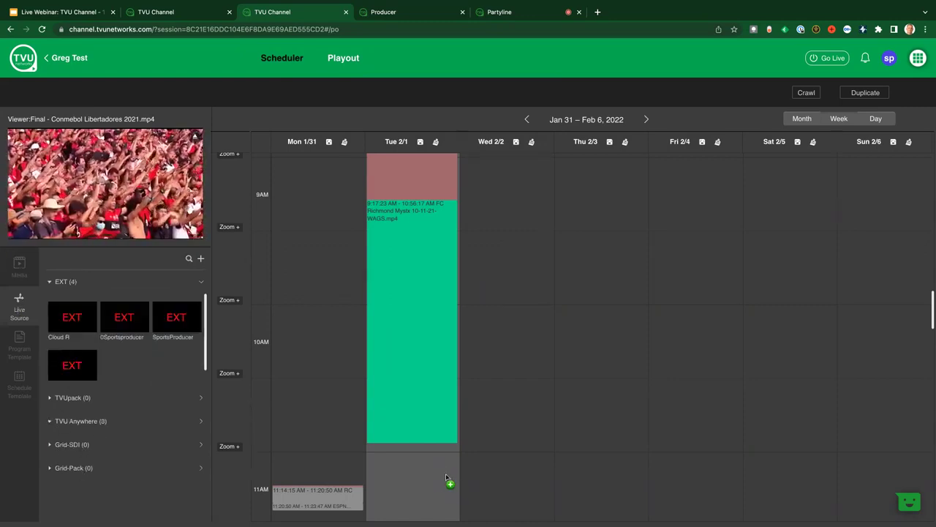
pyautogui.moveTo(434, 479); pyautogui.dragTo(434, 478)
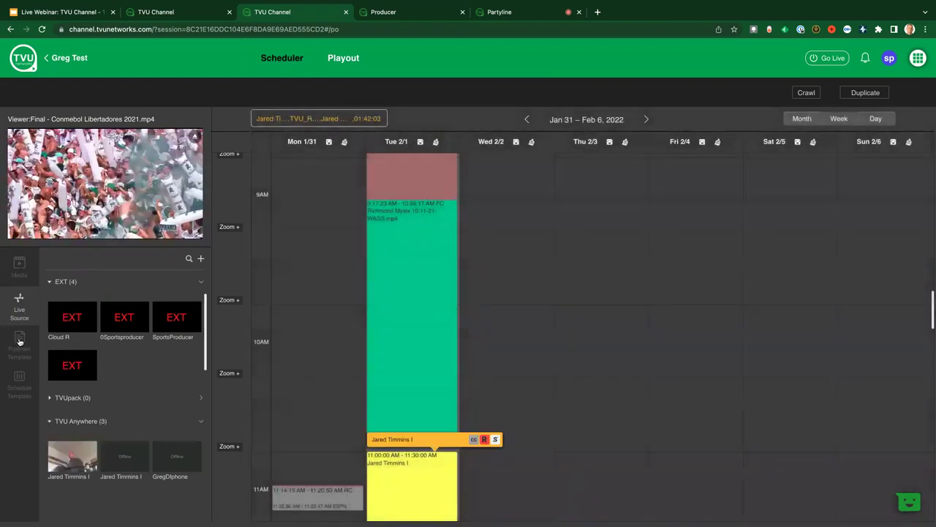
# Book Game One Akron Esports vs St. Clair College for Wednesday 9:00–10:09:47 AM
pyautogui.click(18, 267)
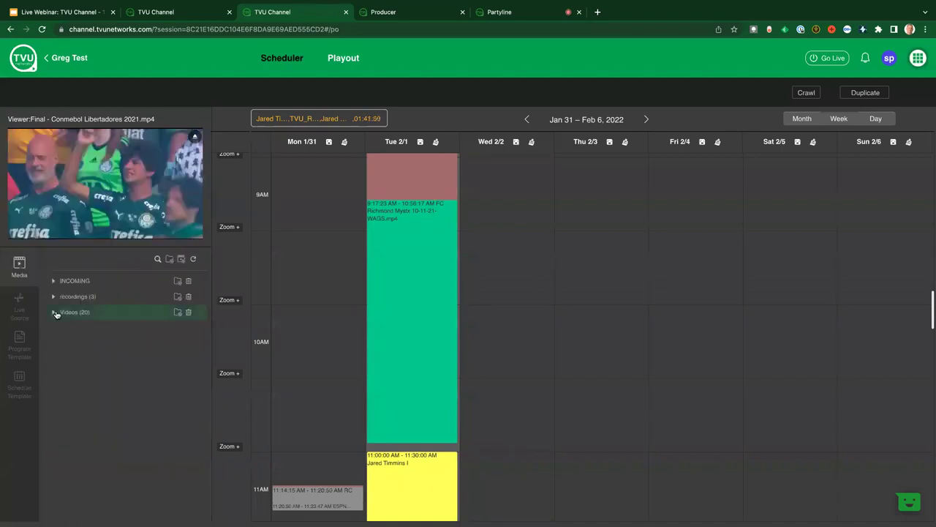
pyautogui.click(56, 313)
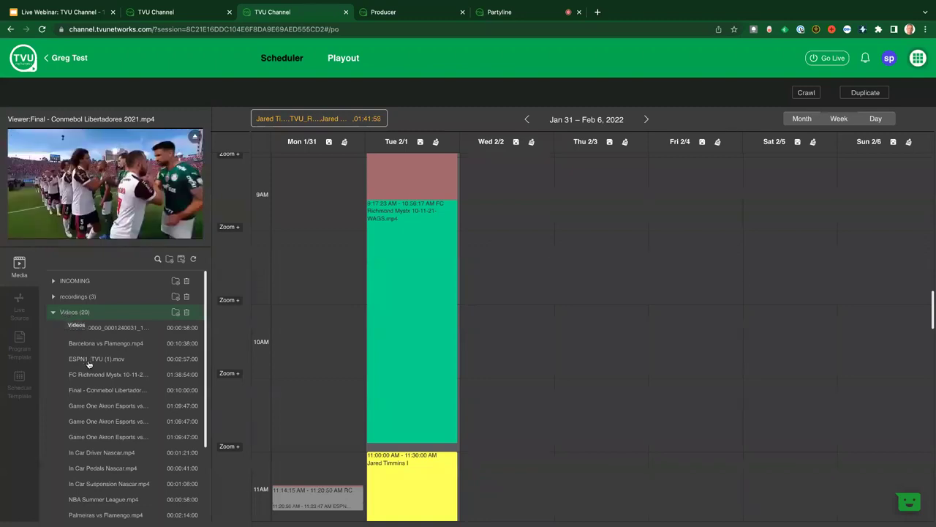
pyautogui.moveTo(95, 359)
pyautogui.mouseDown()
pyautogui.moveTo(483, 188)
pyautogui.moveTo(410, 274)
pyautogui.moveTo(500, 277)
pyautogui.mouseUp()
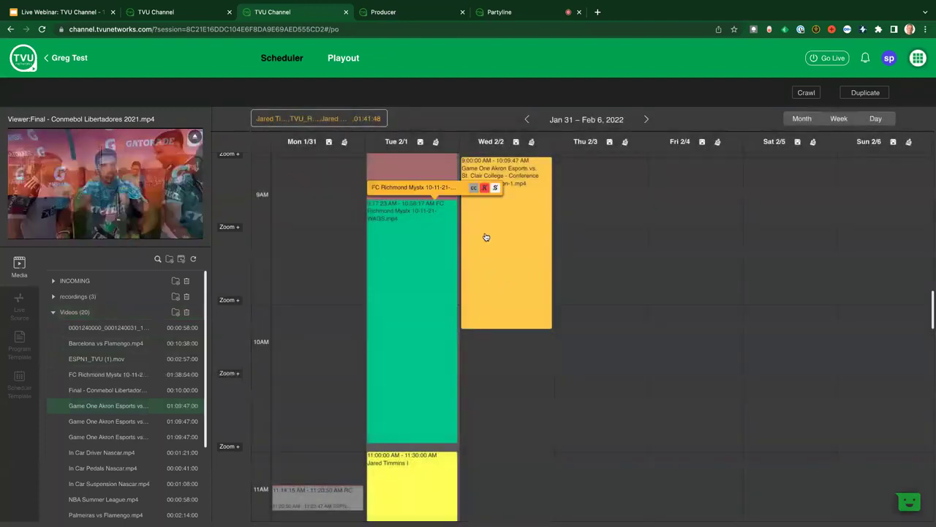
pyautogui.click(505, 224)
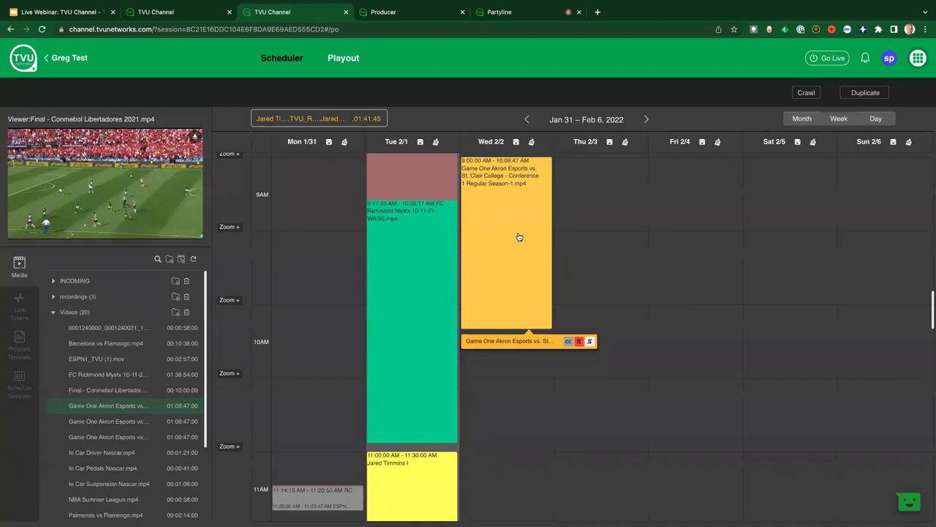
pyautogui.doubleClick(518, 231)
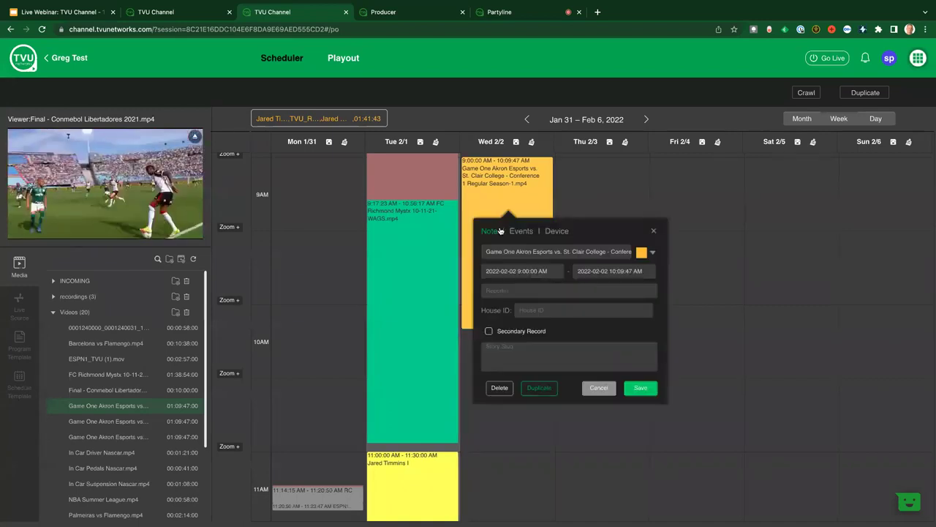
pyautogui.click(521, 231)
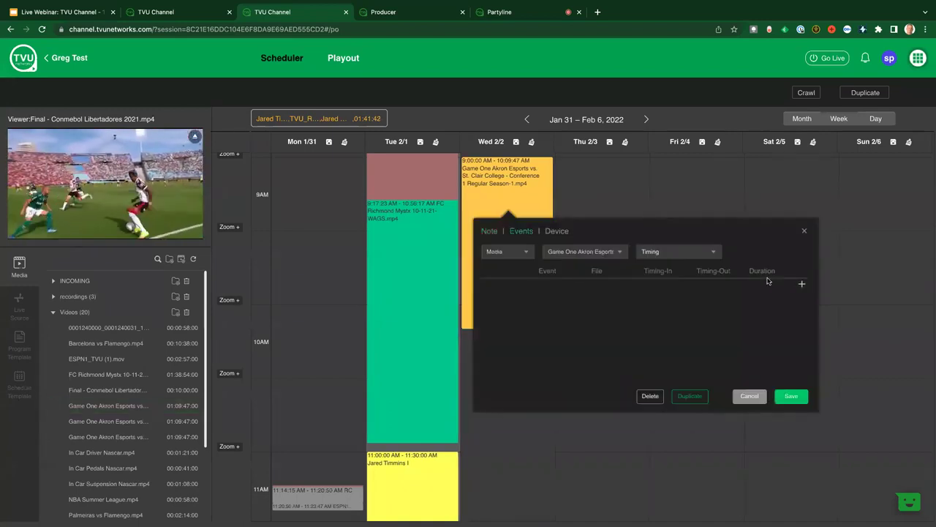
pyautogui.click(516, 293)
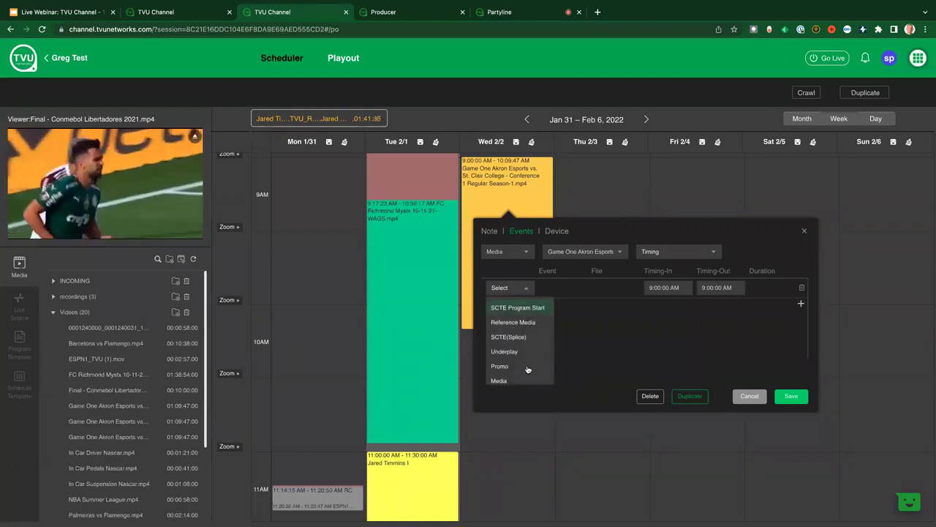
pyautogui.click(512, 337)
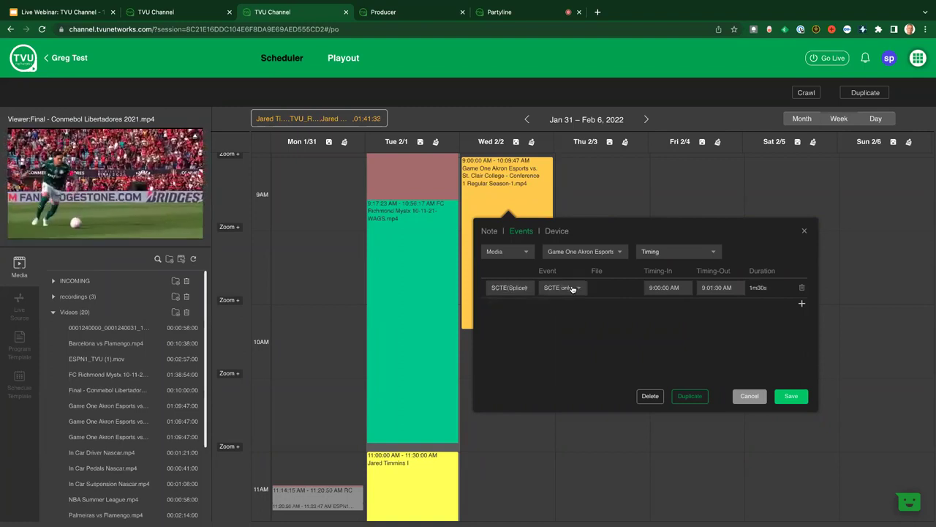
pyautogui.click(572, 288)
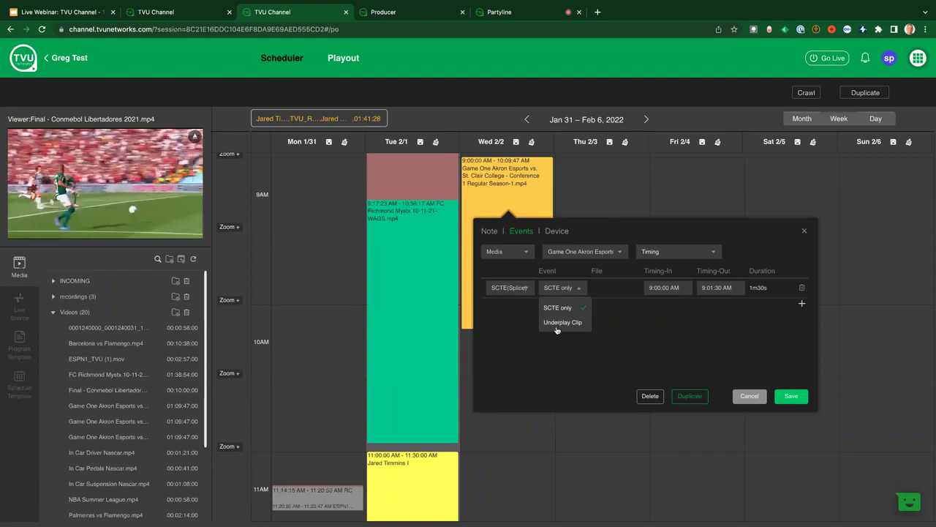
pyautogui.click(557, 324)
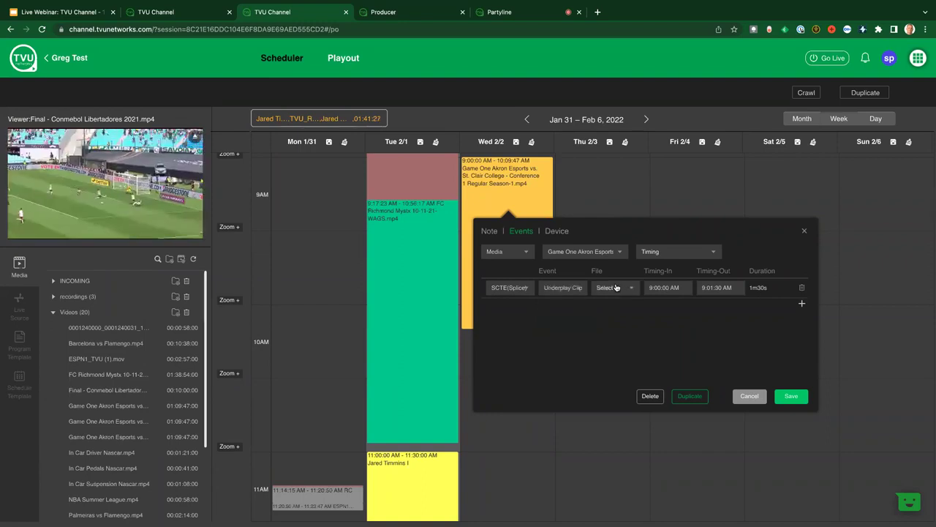
pyautogui.click(616, 287)
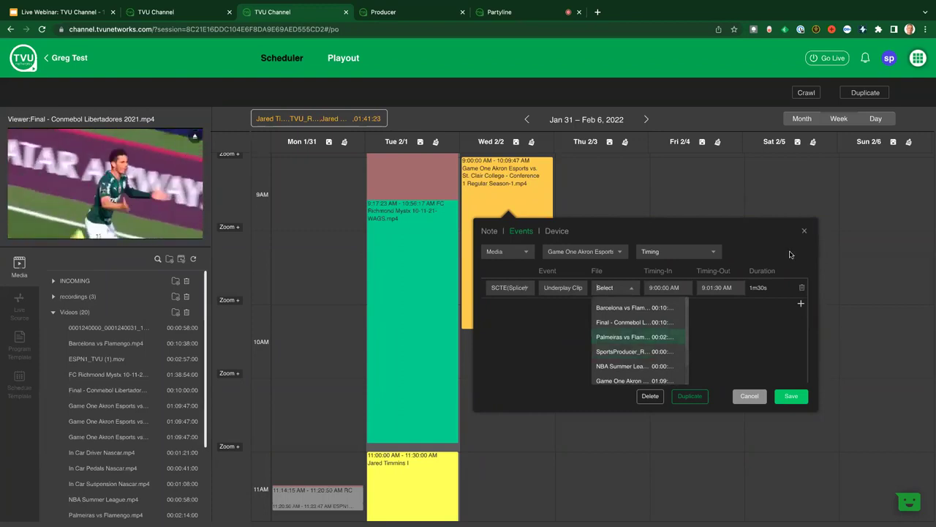
pyautogui.click(432, 264)
pyautogui.click(485, 237)
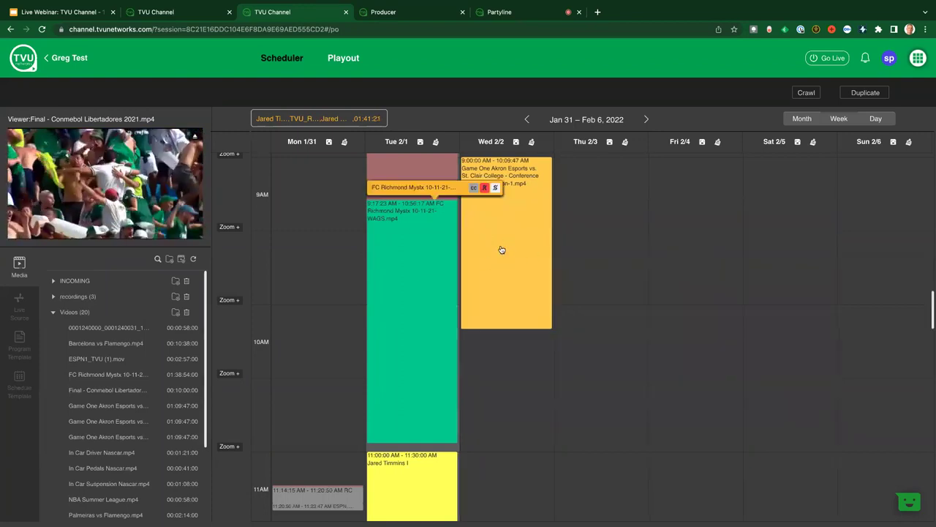
# Review the Wednesday event's Note and Device settings, then close the event dialog
pyautogui.click(503, 253)
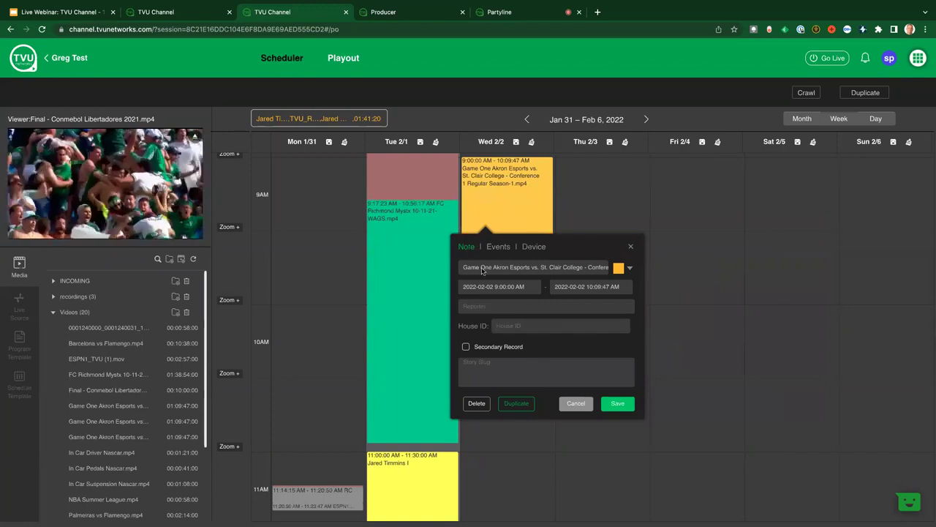
pyautogui.click(467, 348)
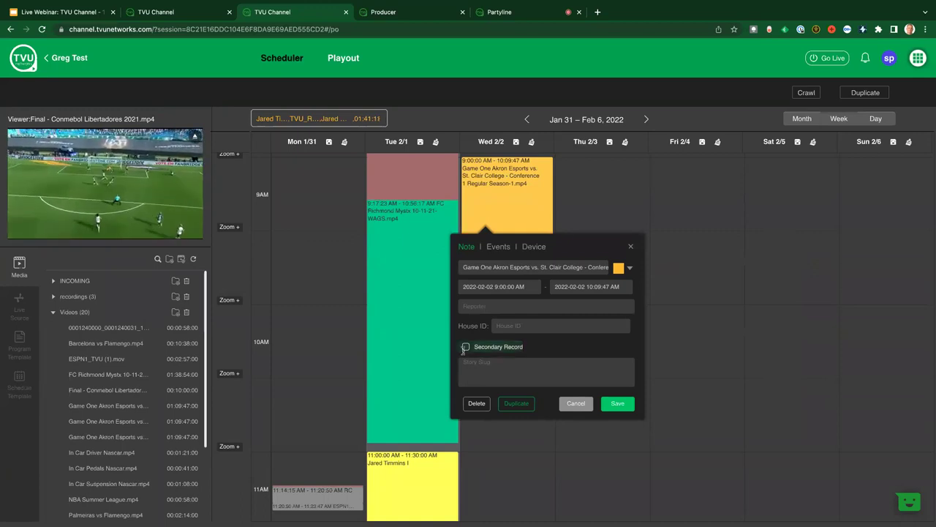
pyautogui.click(533, 248)
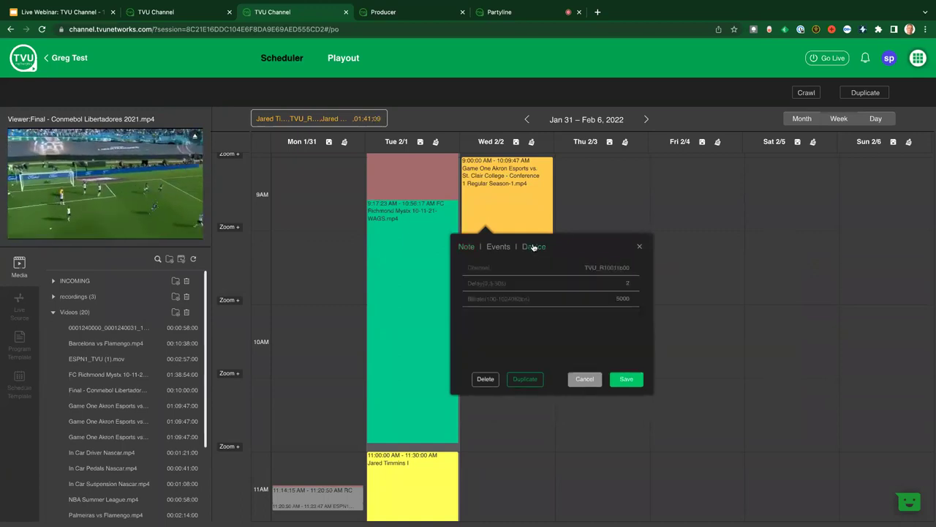
pyautogui.click(467, 250)
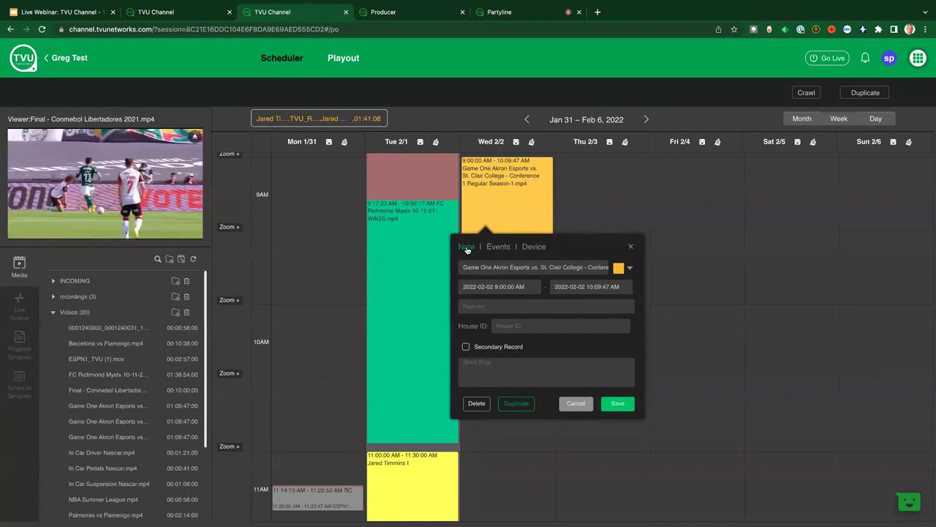
pyautogui.click(629, 249)
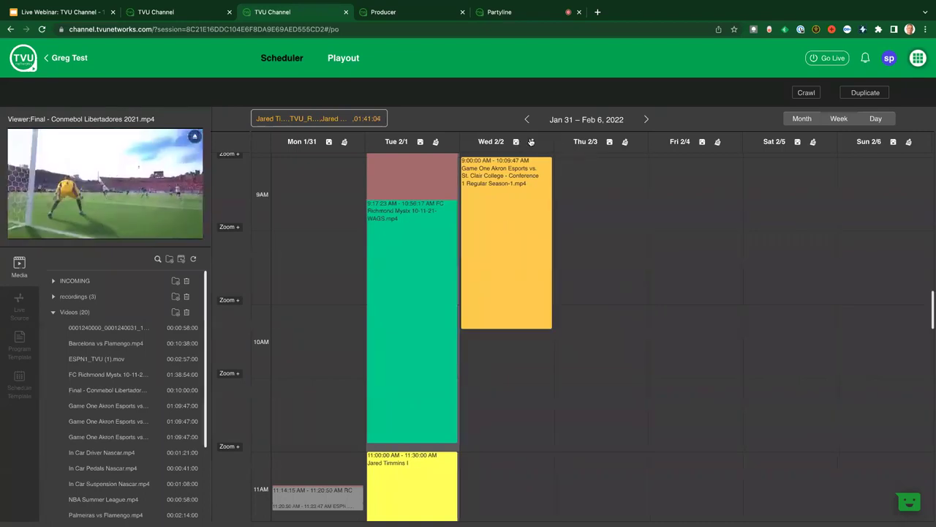
# Cancel deleting Wednesday's events and bring up Wed 2/2's save-as-template prompt
pyautogui.click(532, 141)
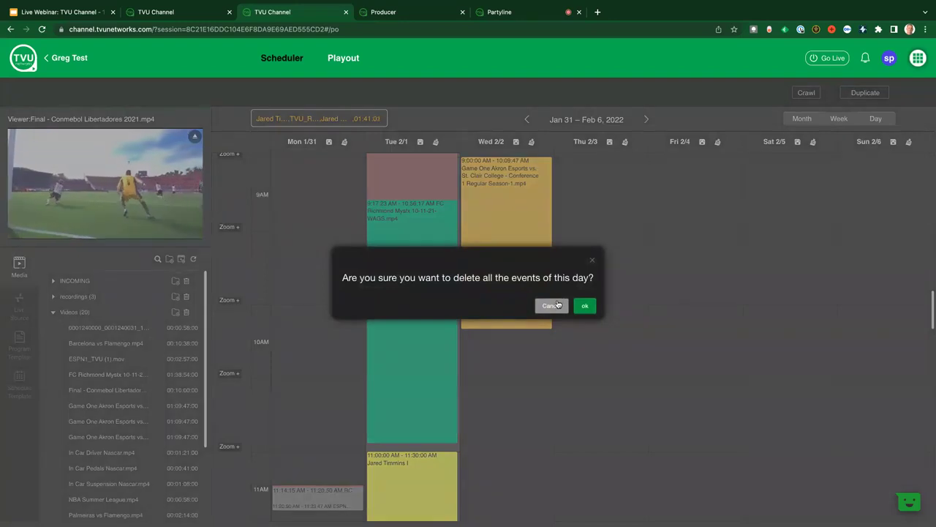
pyautogui.click(550, 305)
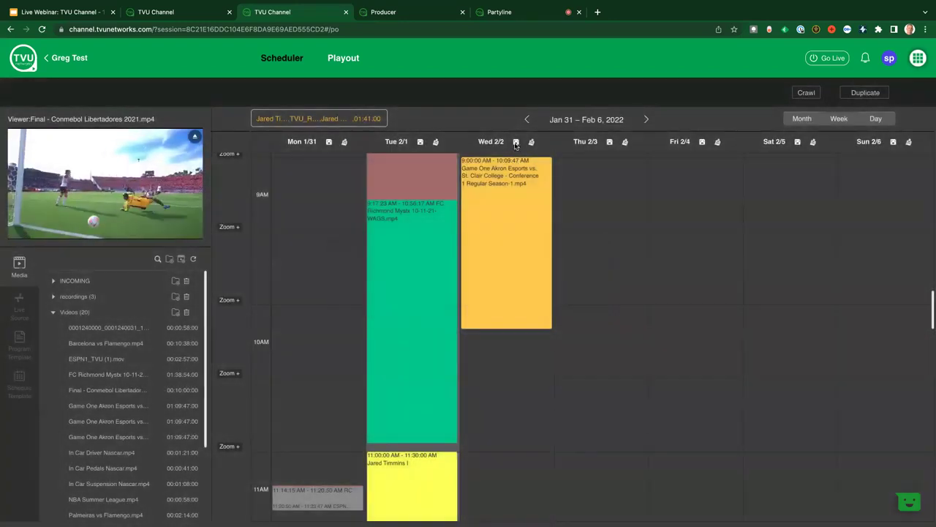
pyautogui.click(515, 143)
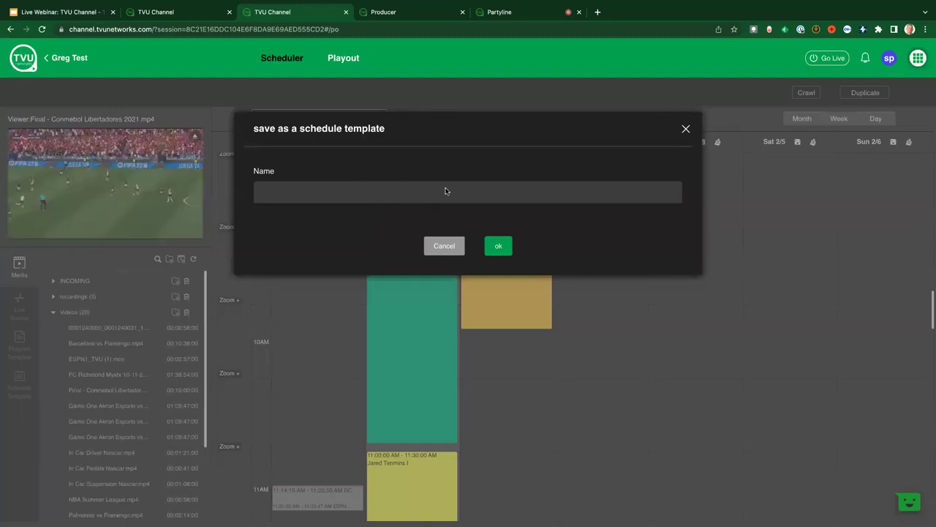
# Close the save-as-schedule-template dialog without entering a name
pyautogui.click(683, 128)
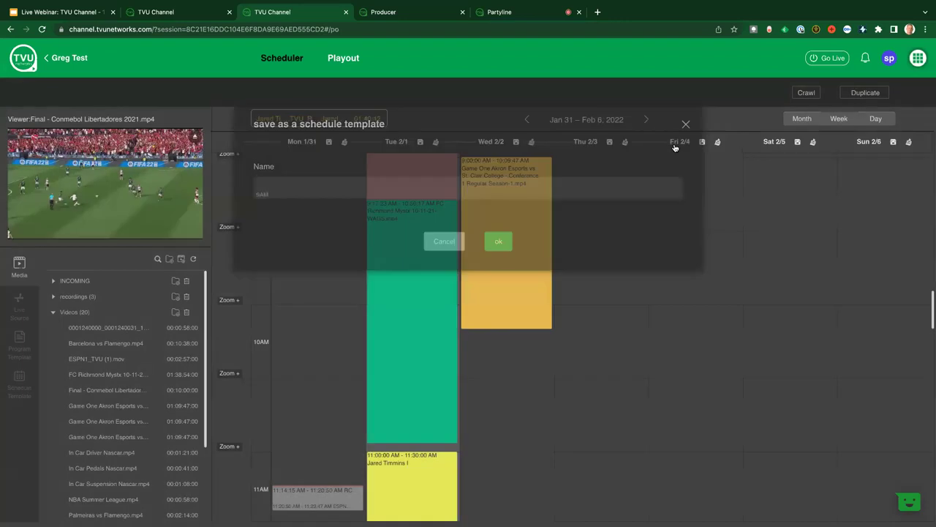